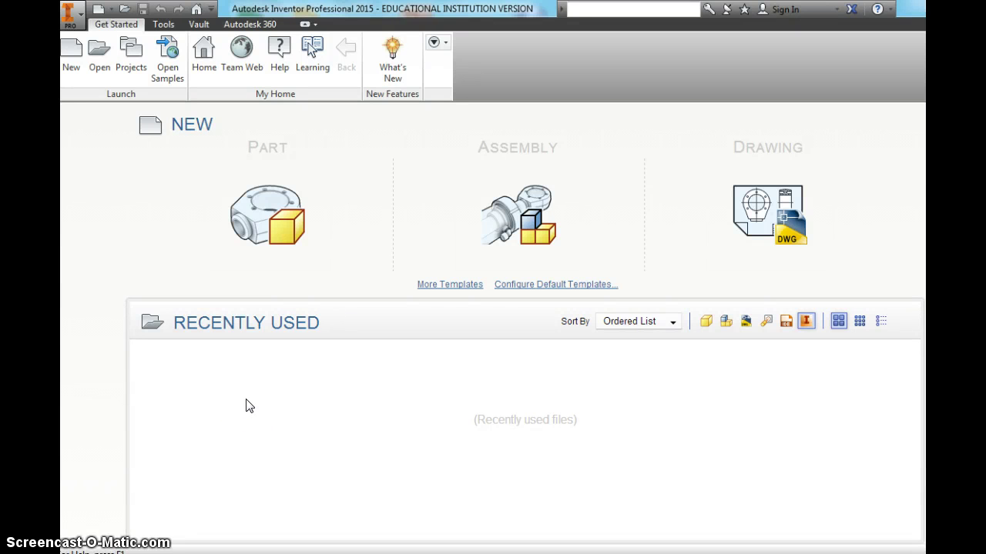
Create a new part, Part1, from the English Standard (in).ipt template.
click(176, 182)
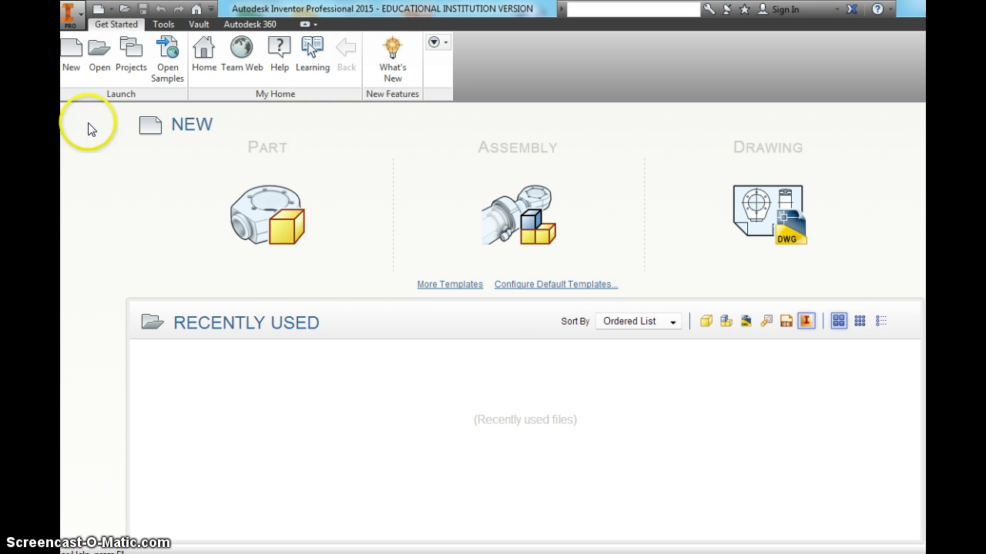
click(72, 55)
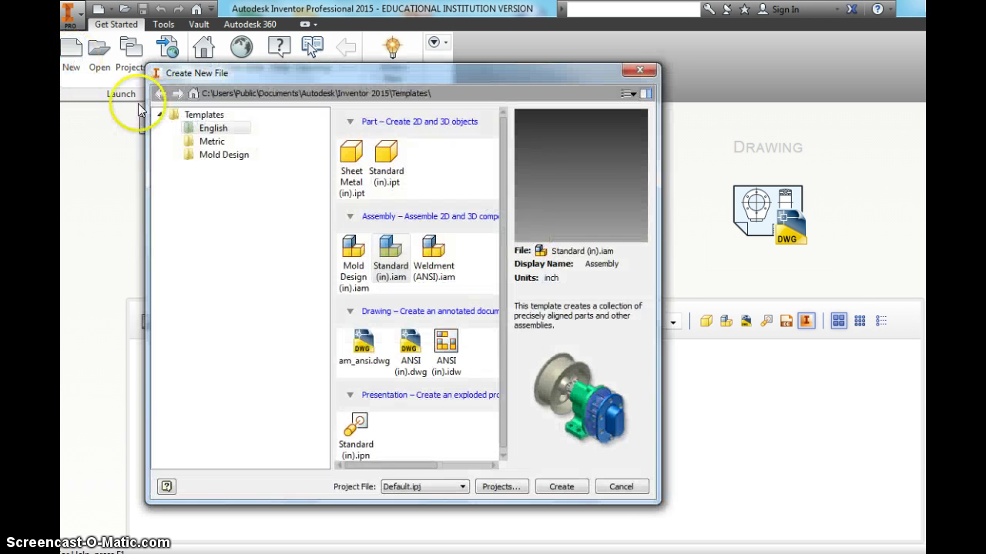
click(213, 128)
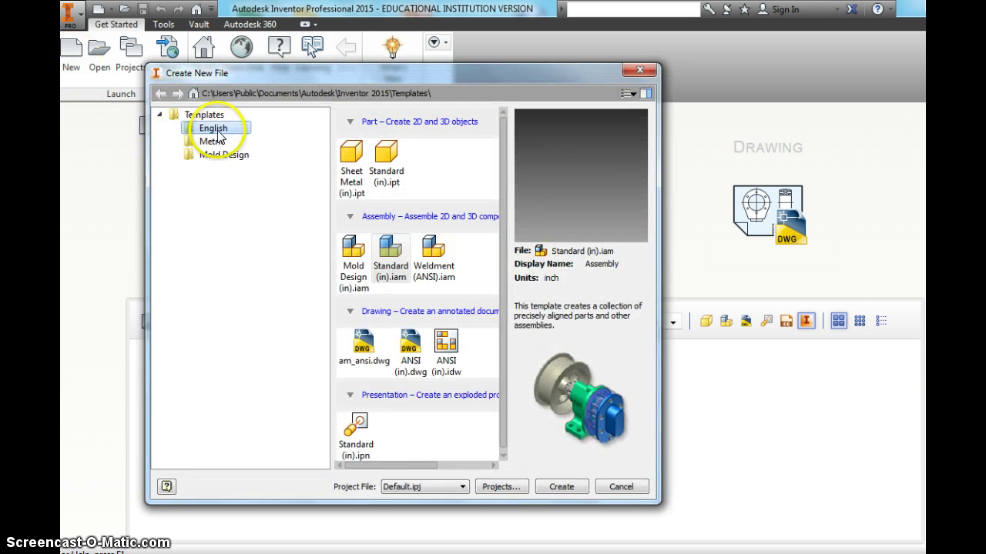
click(388, 158)
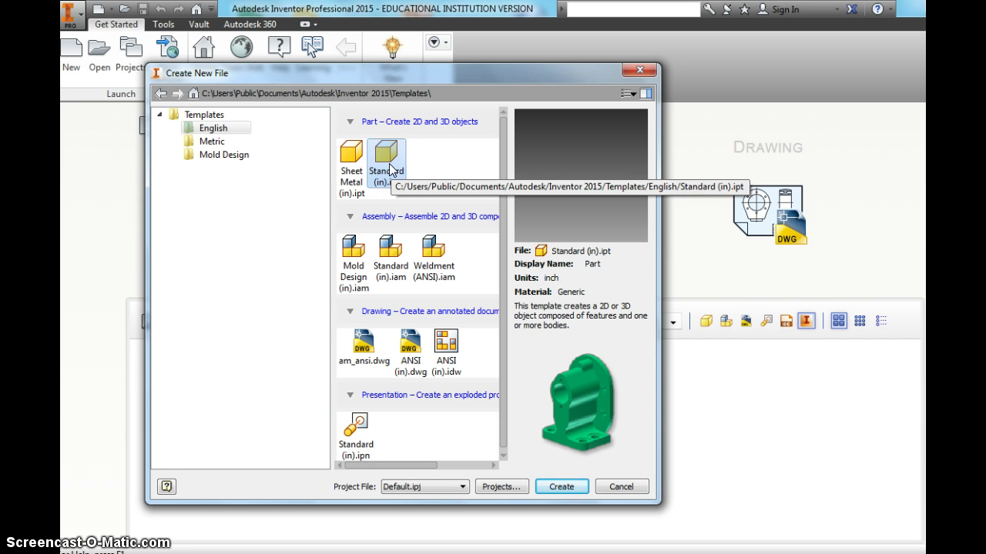
click(556, 487)
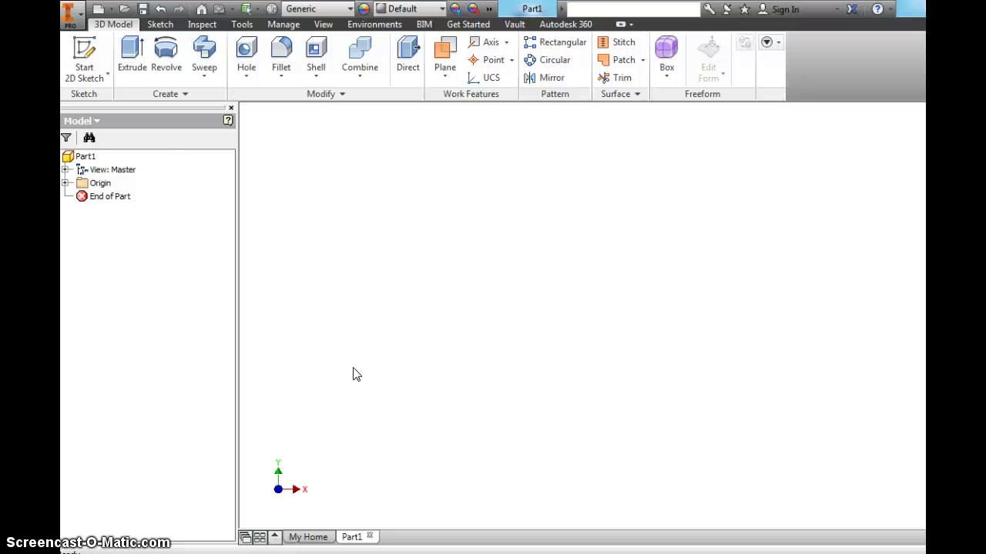
Start Sketch1 on the part's XY origin plane.
click(81, 60)
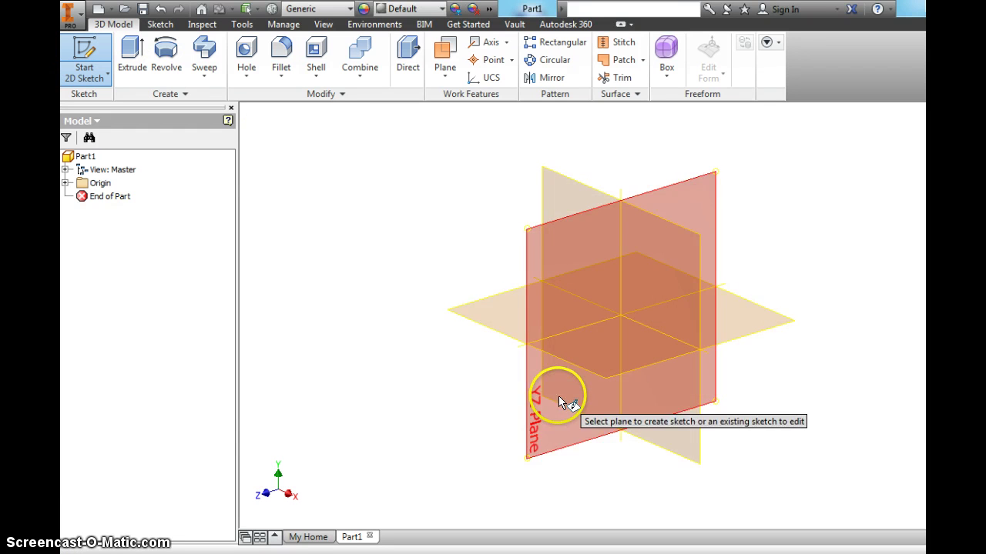
click(558, 190)
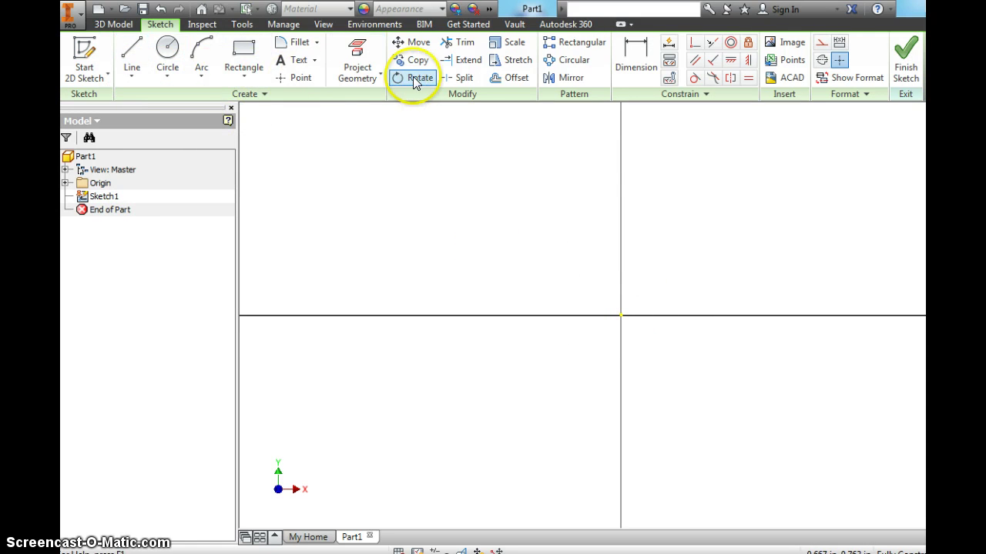
Begin a control-vertex spline at the sketch's top left and add its first wavy control points.
click(133, 78)
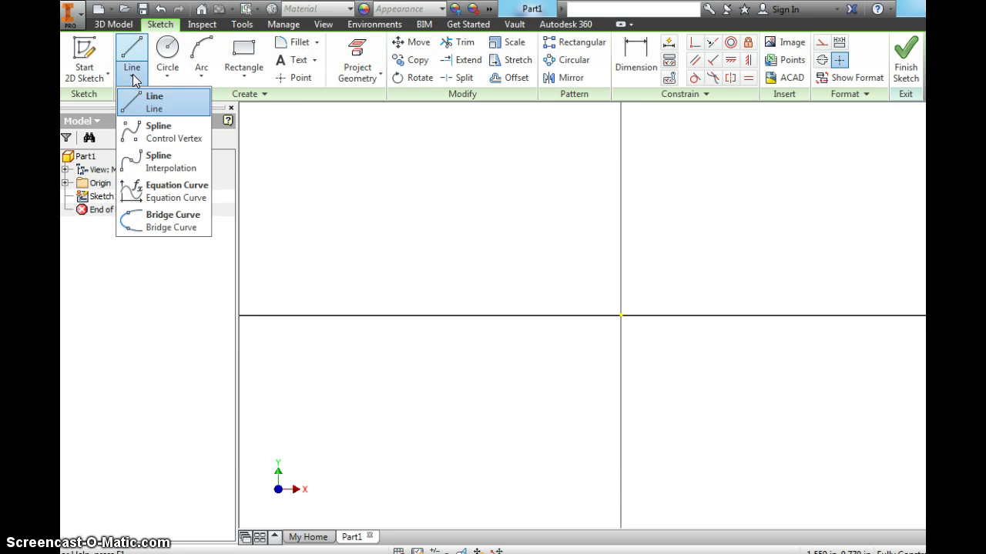
click(159, 137)
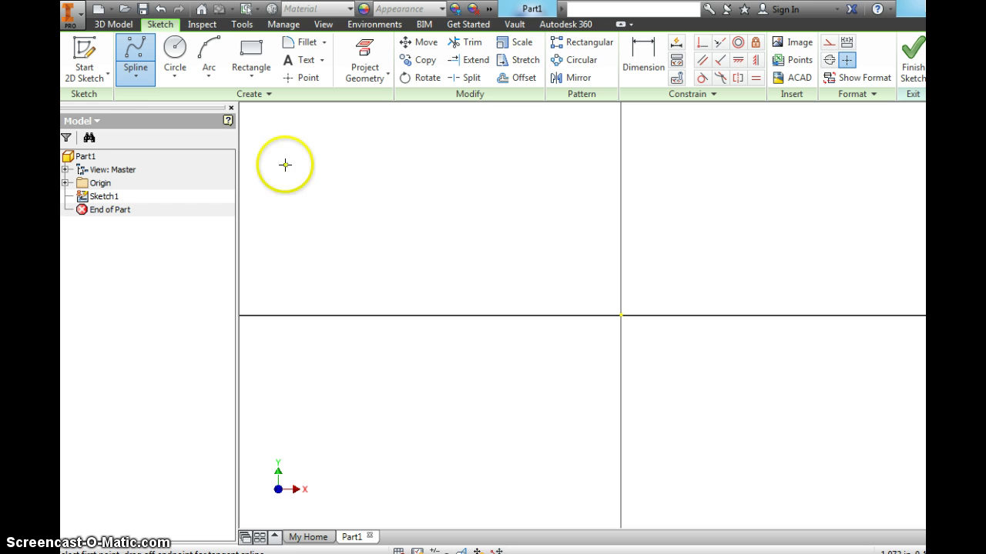
drag(276, 140, 320, 141)
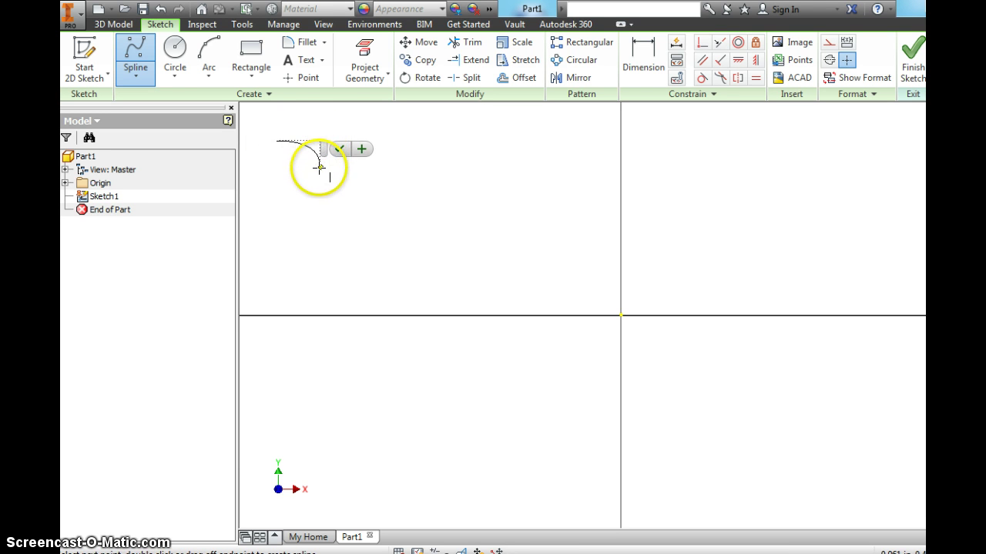
click(319, 167)
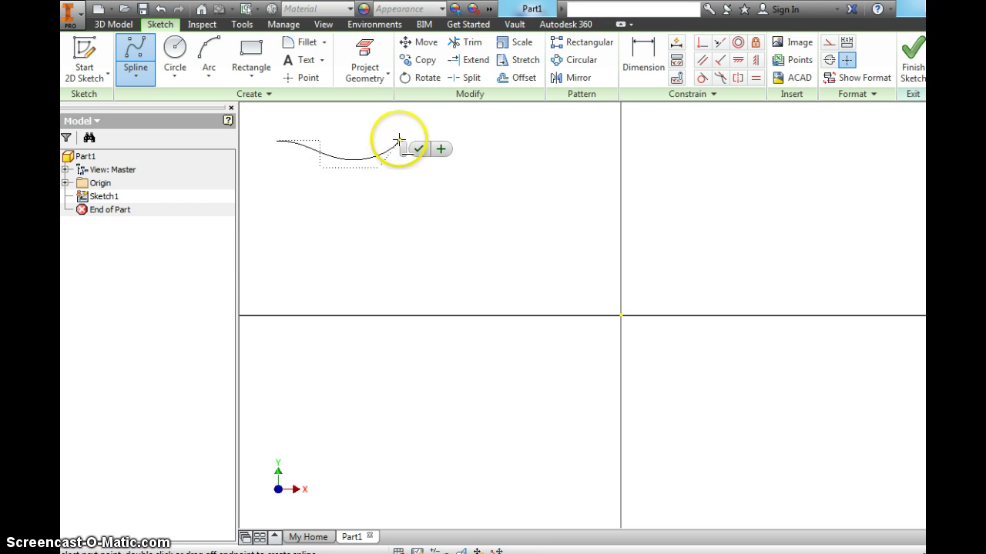
click(472, 123)
click(512, 173)
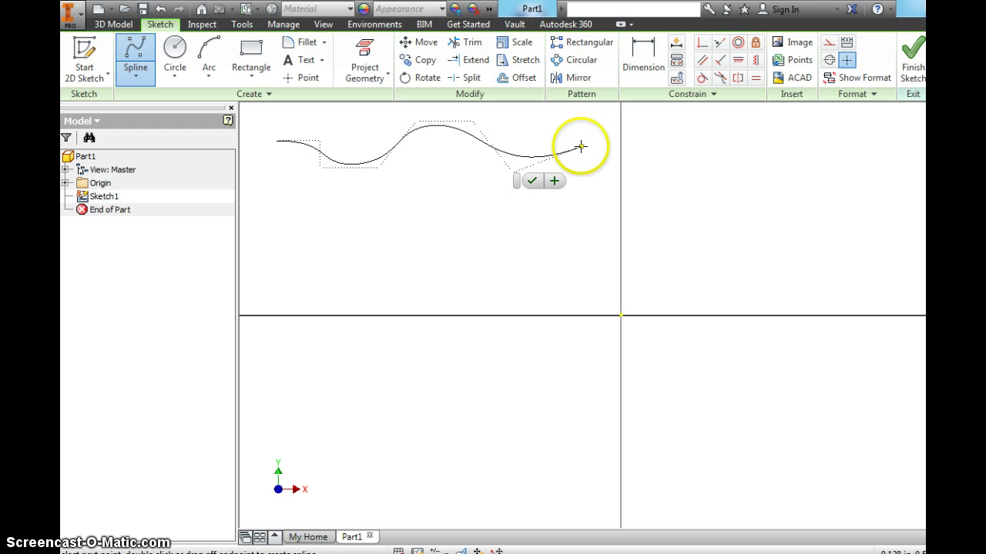
click(531, 141)
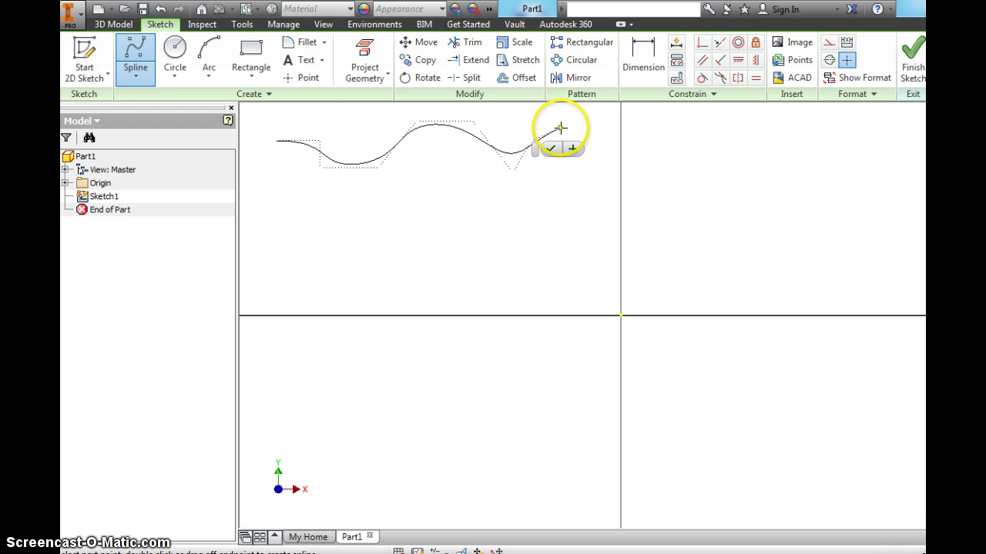
click(562, 129)
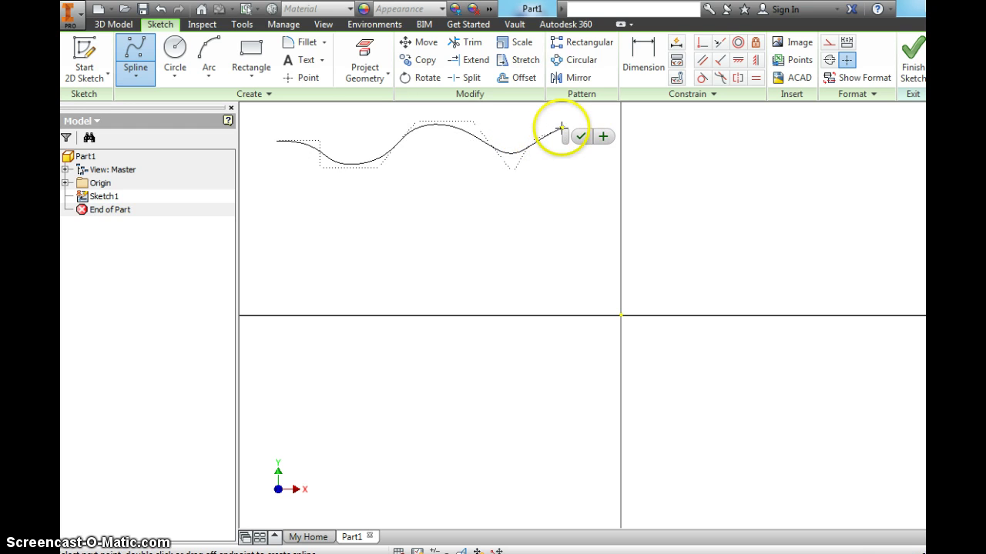
Continue the spline rightward through dipping points and finish it.
click(602, 123)
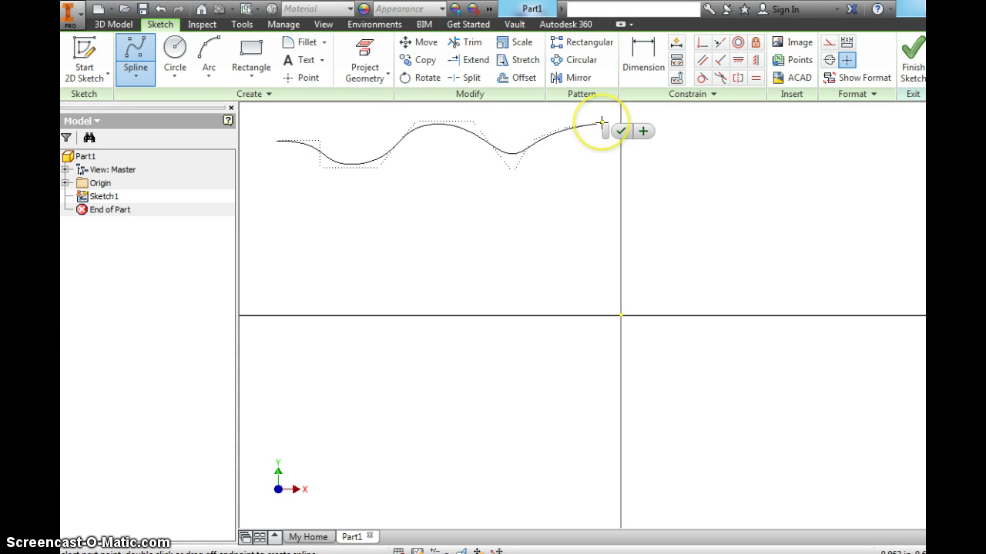
click(636, 160)
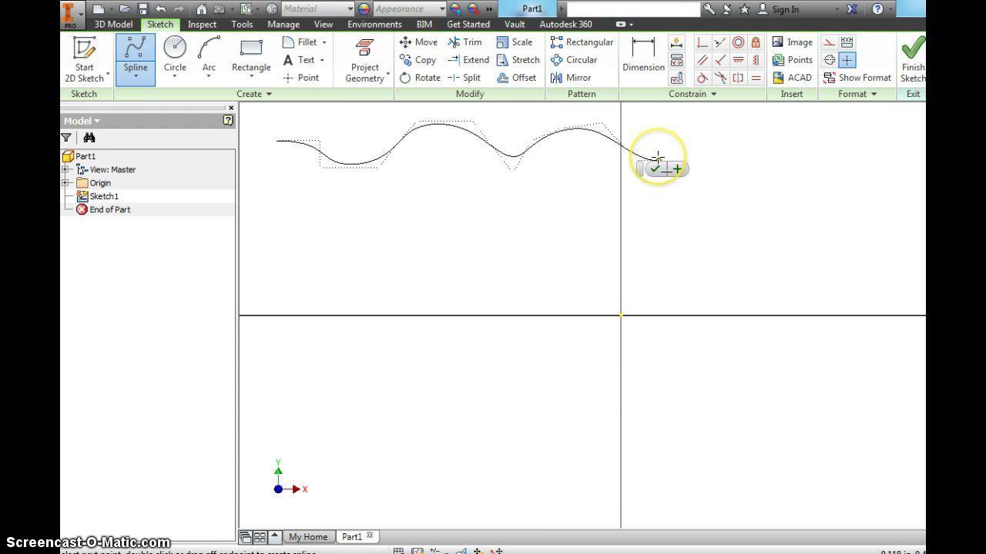
click(656, 160)
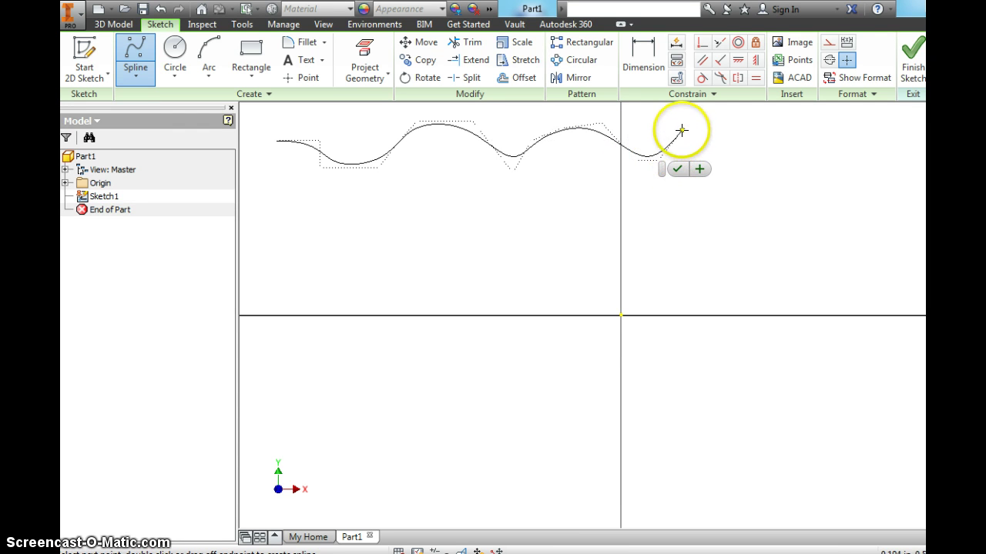
double_click(681, 131)
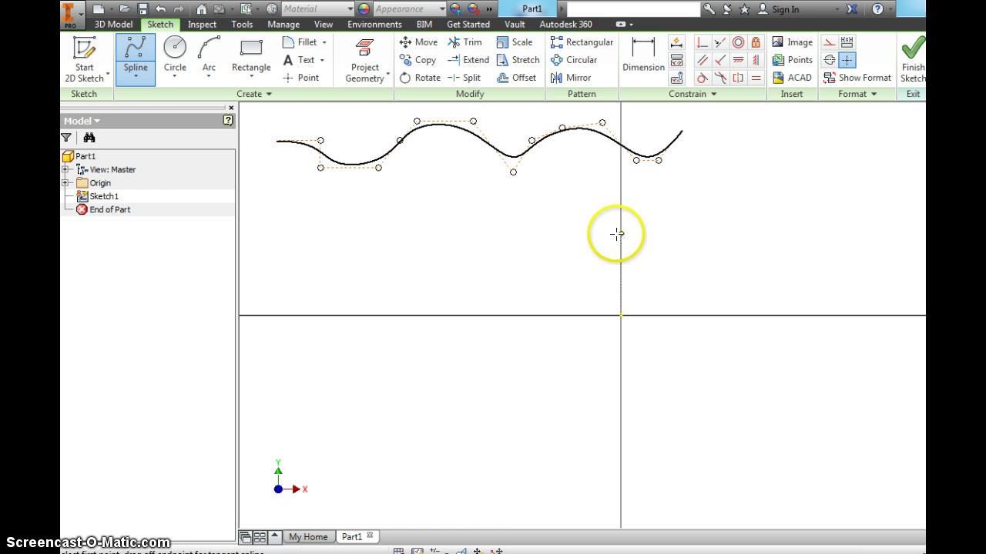
right_click(559, 232)
click(605, 230)
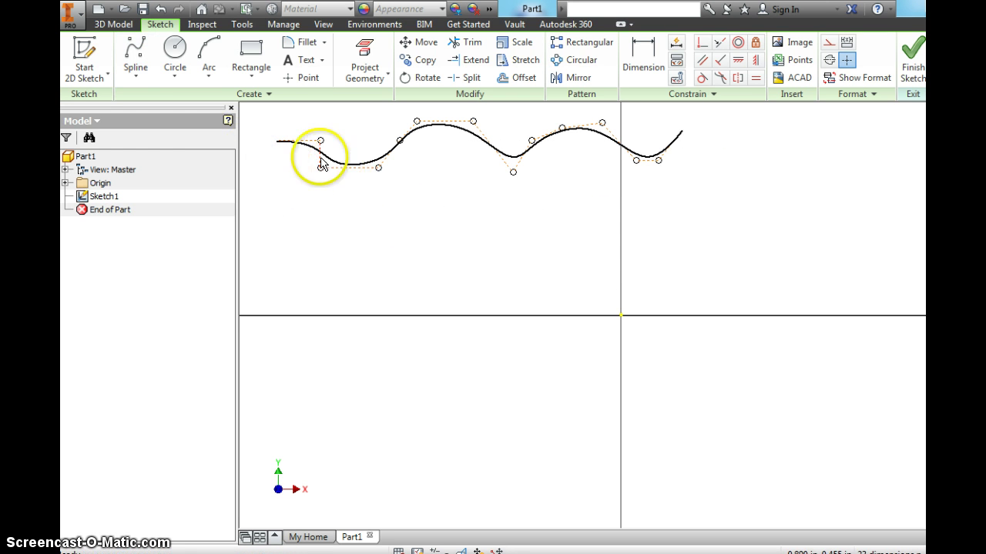
right_click(434, 212)
click(565, 279)
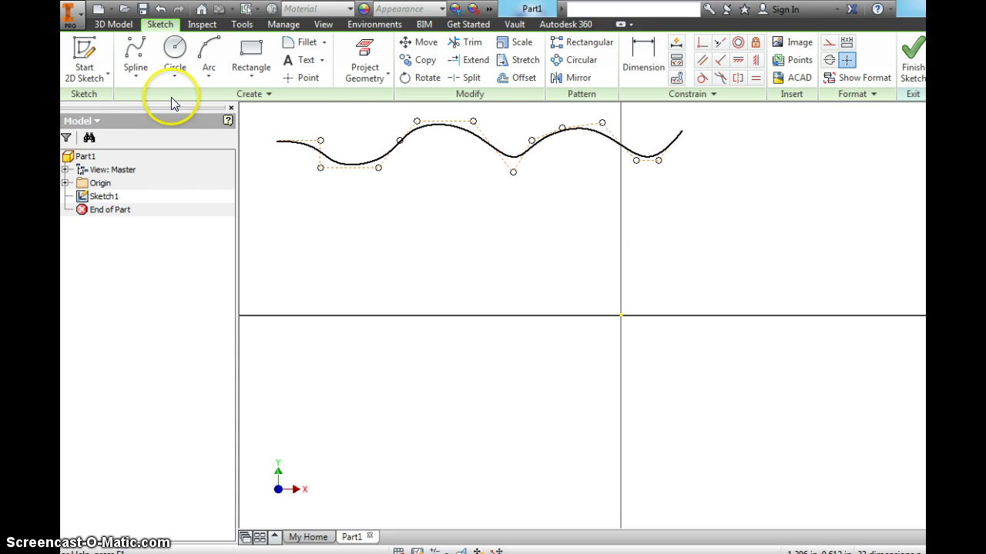
Select the three-point arc from the Arc list.
click(141, 80)
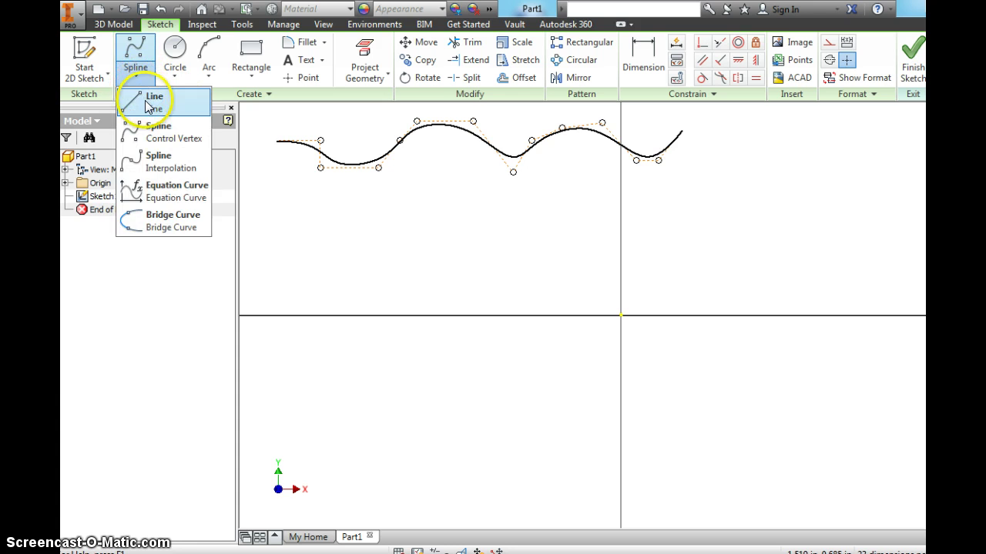
click(139, 96)
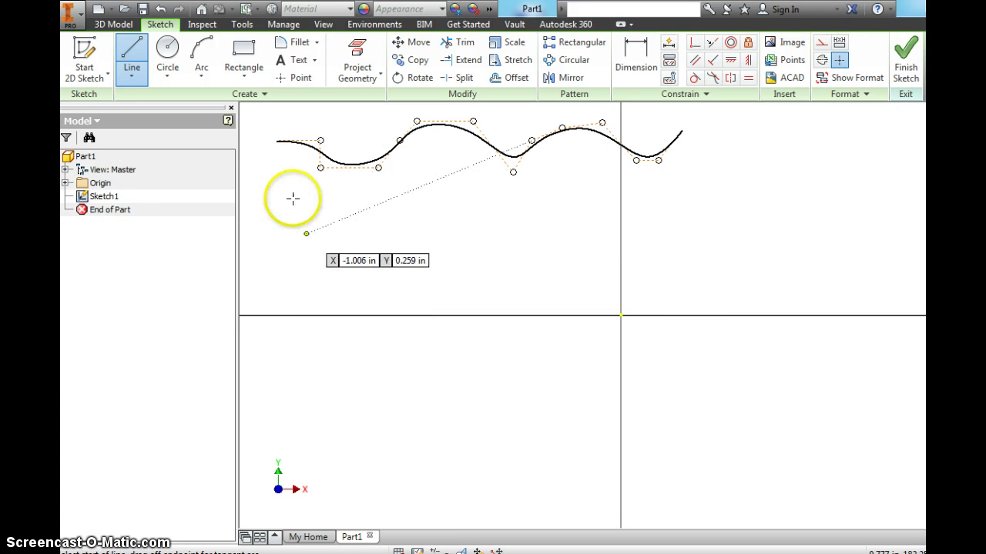
click(200, 57)
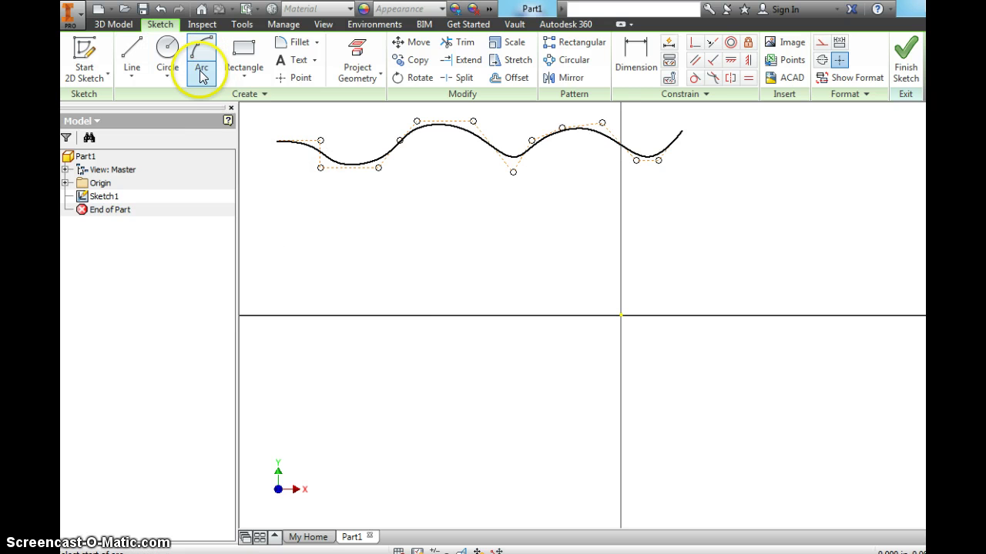
click(201, 74)
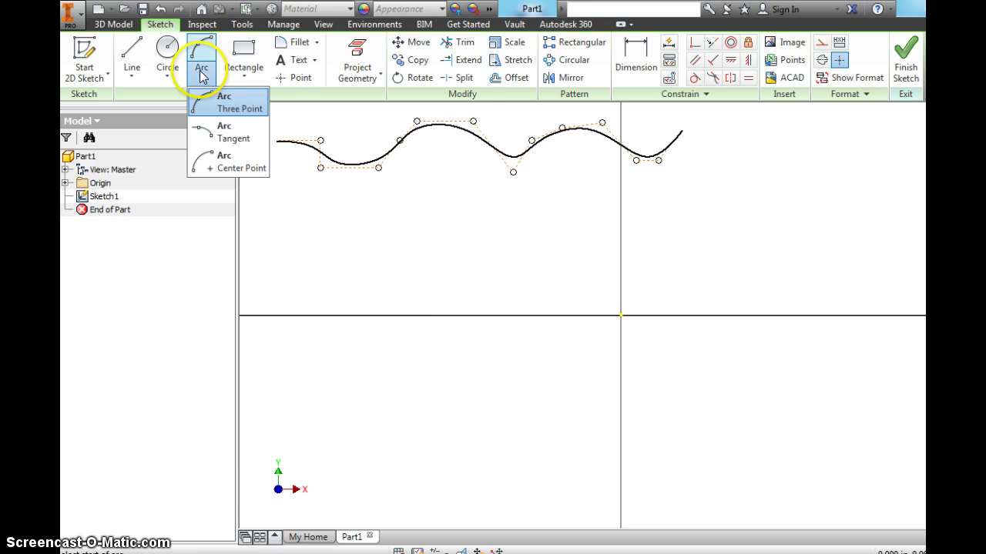
click(221, 107)
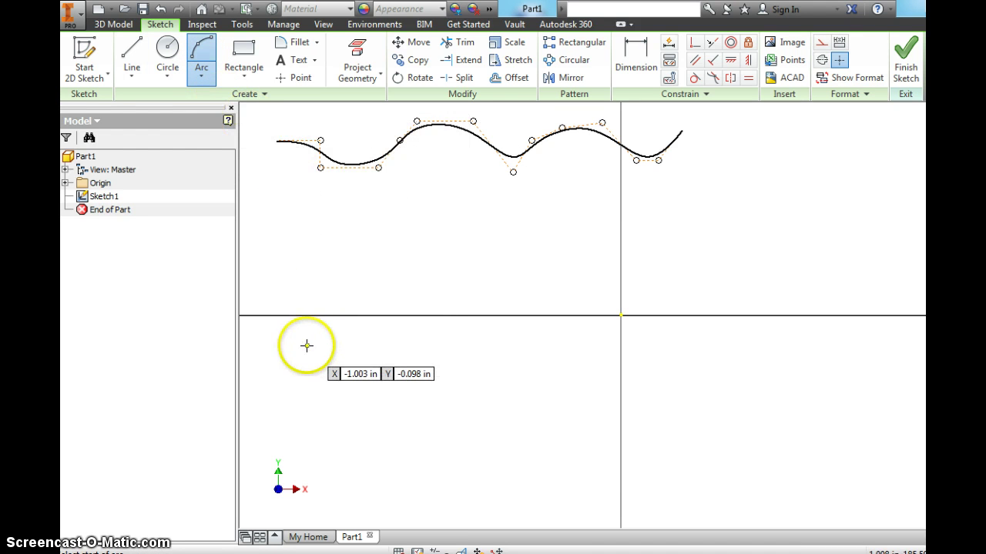
Draw a dome-shaped arc below the spline and end the Arc command.
click(312, 271)
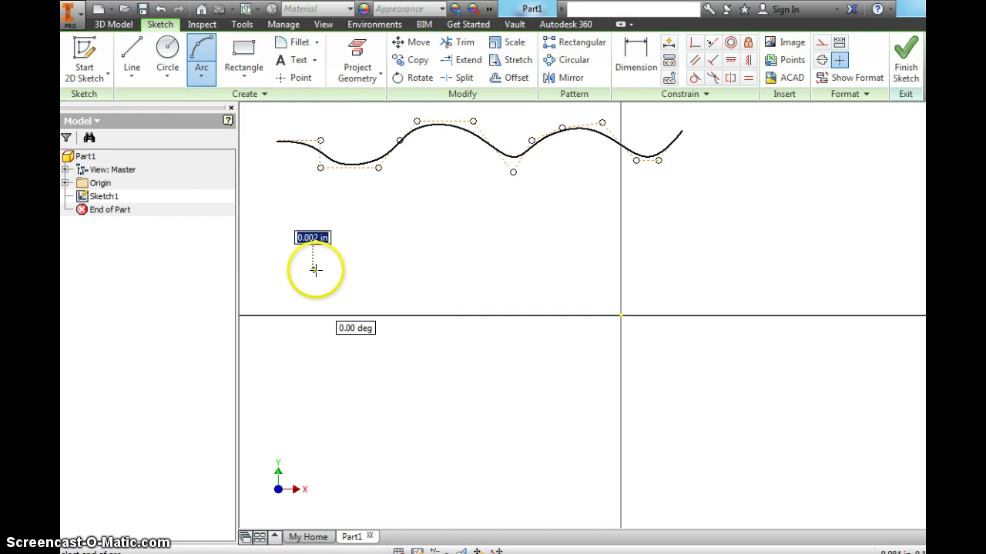
click(461, 271)
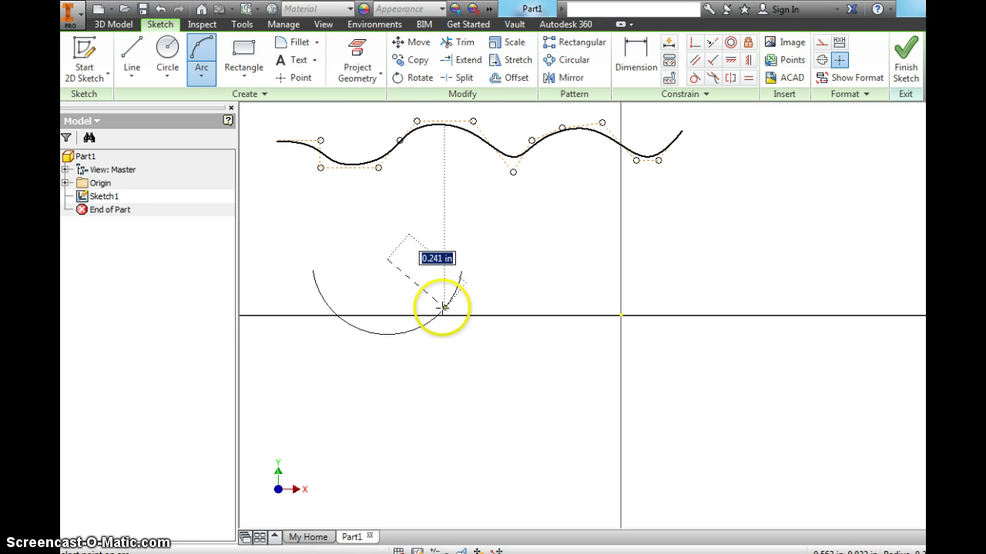
click(443, 247)
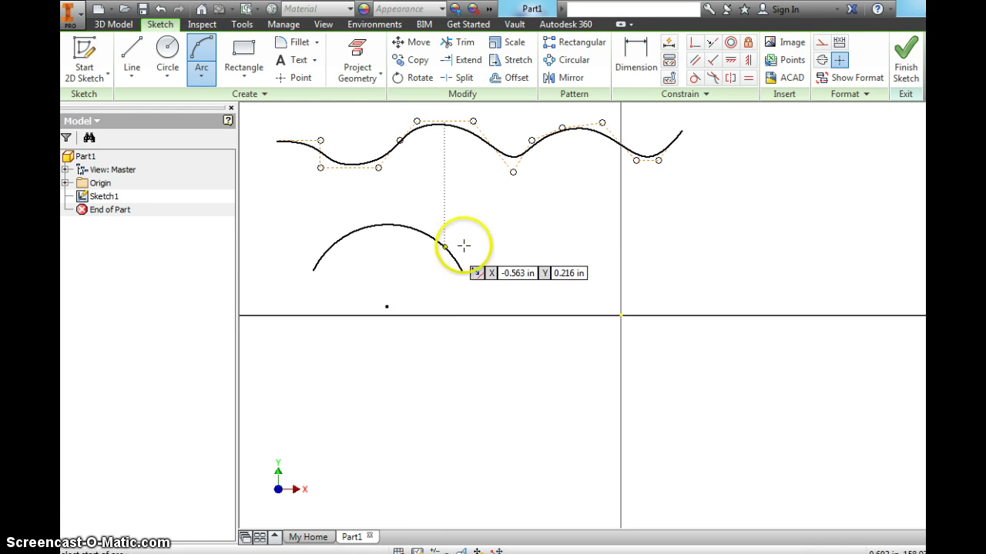
right_click(531, 286)
key(Escape)
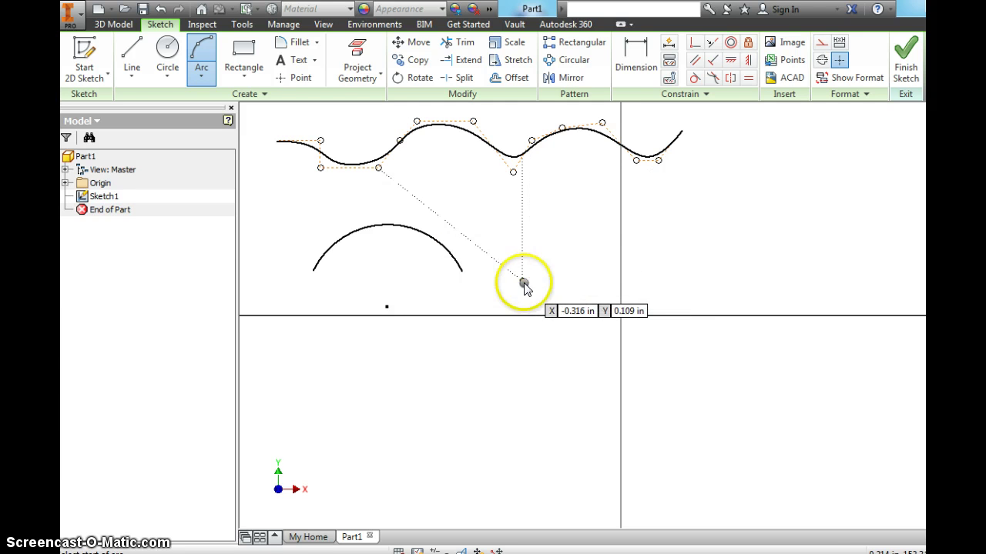
right_click(523, 282)
click(558, 286)
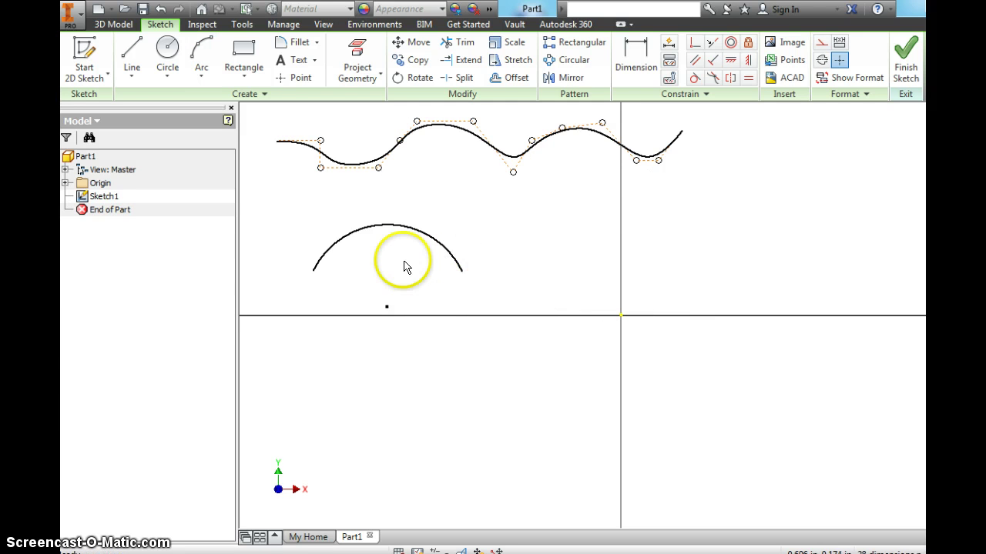
Dimension the arc's radius at 3 in.
click(636, 50)
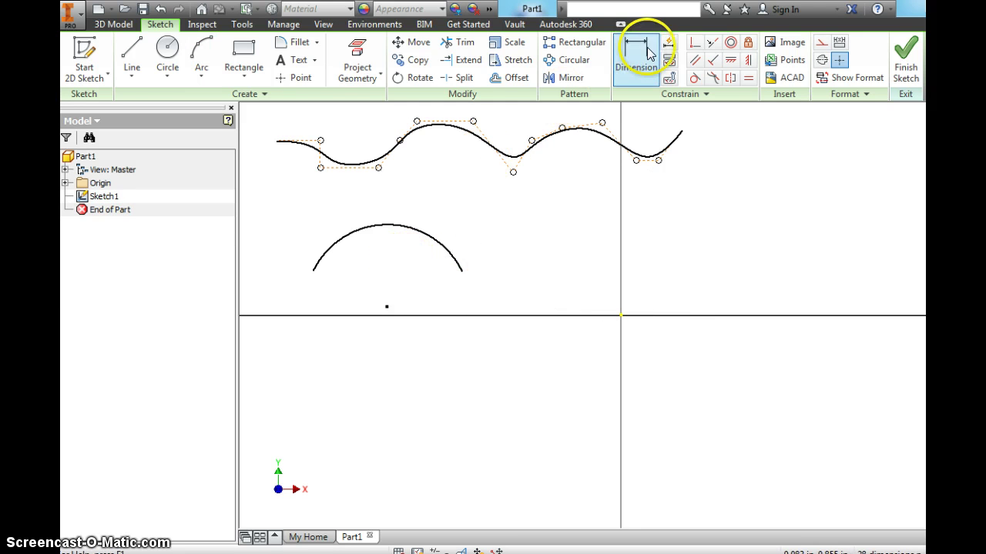
click(396, 228)
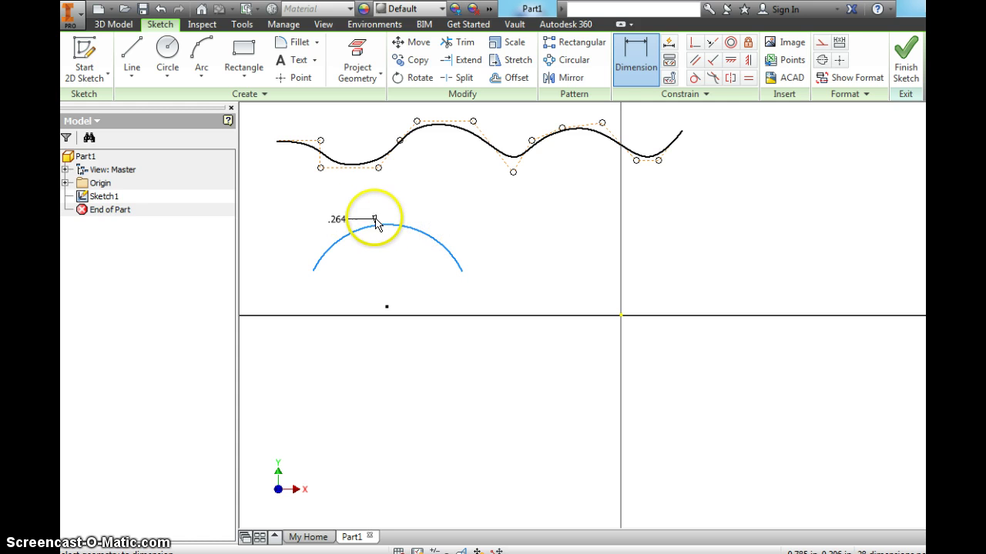
click(384, 213)
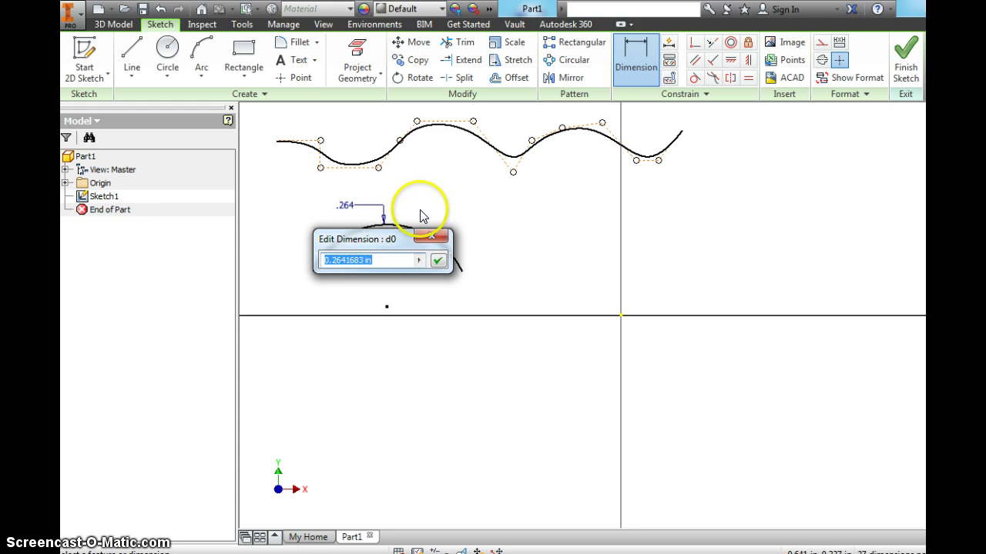
text(0)
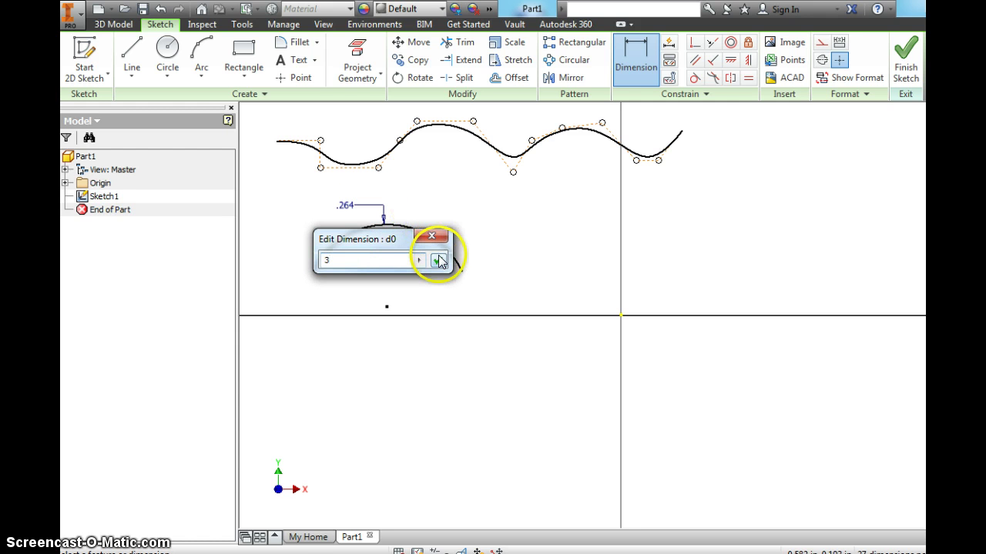
click(437, 260)
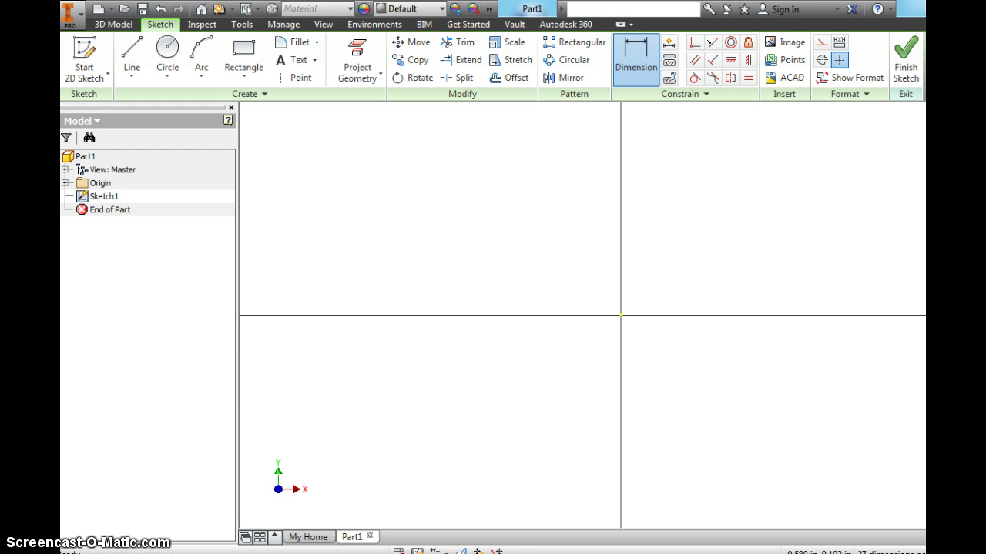
Fit the sketch in view and pan it up and to the left.
key(ctrl+z)
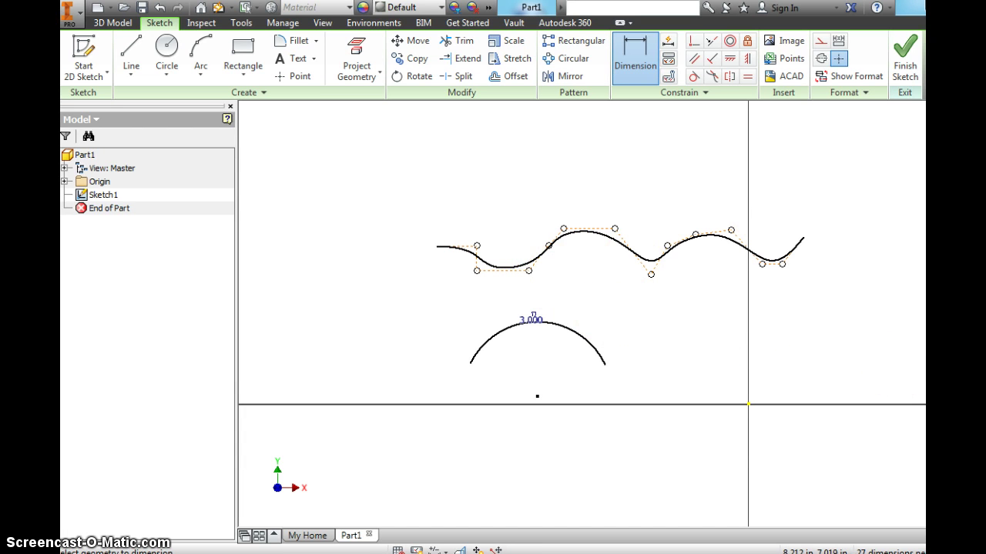
key(F2)
mouse_move(744, 321)
mouse_down()
mouse_move(670, 279)
mouse_move(578, 251)
mouse_up()
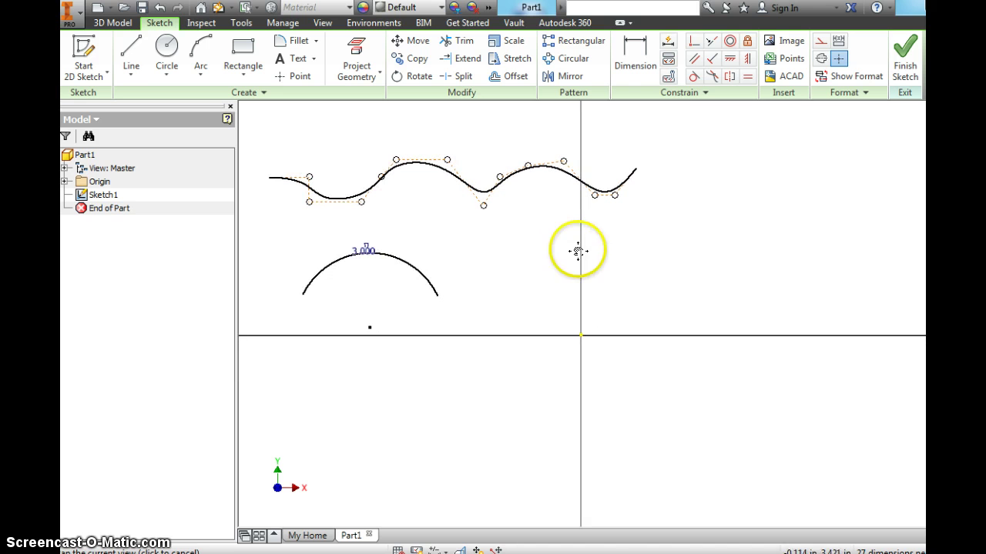
right_click(627, 246)
click(674, 245)
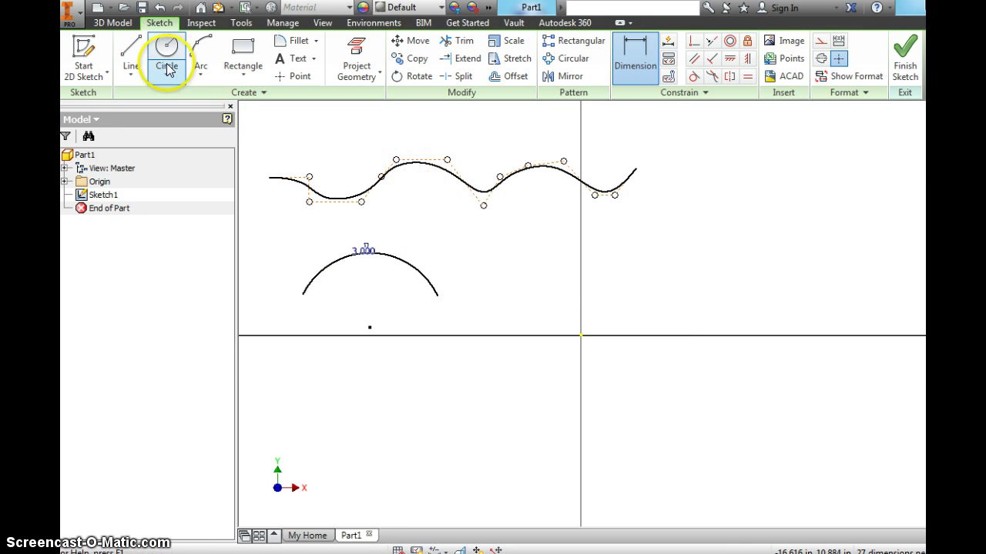
Draw a five-sided polygon centred below the arc.
click(243, 77)
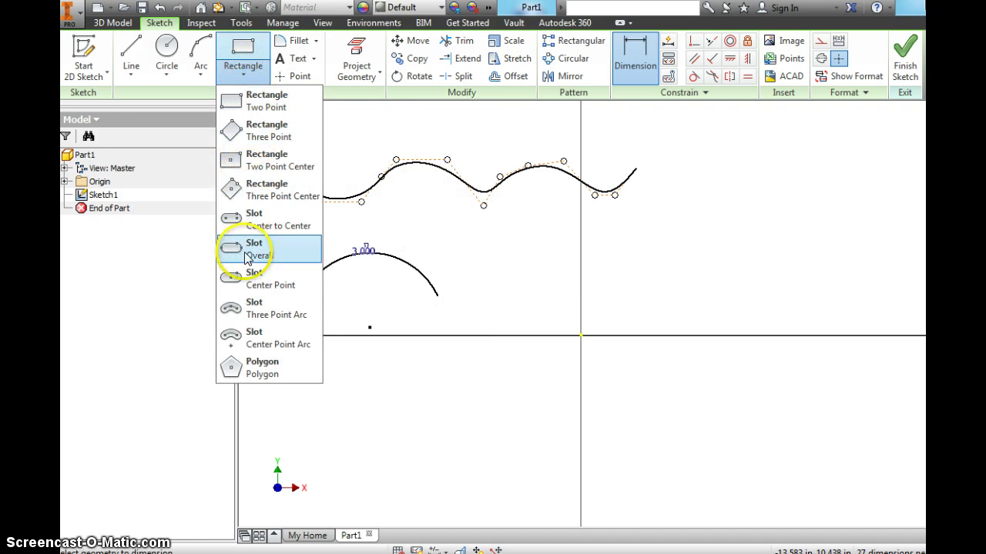
click(246, 368)
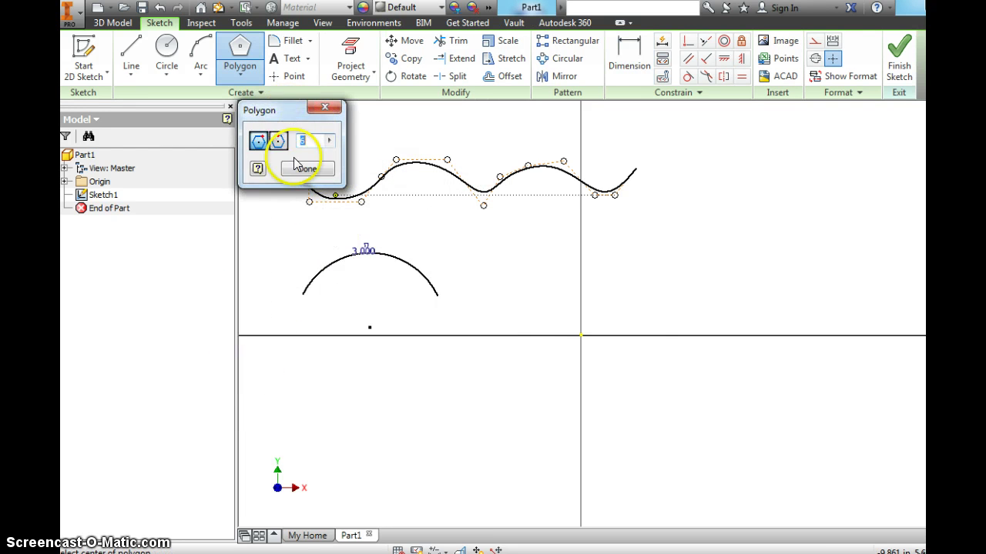
drag(293, 112, 783, 163)
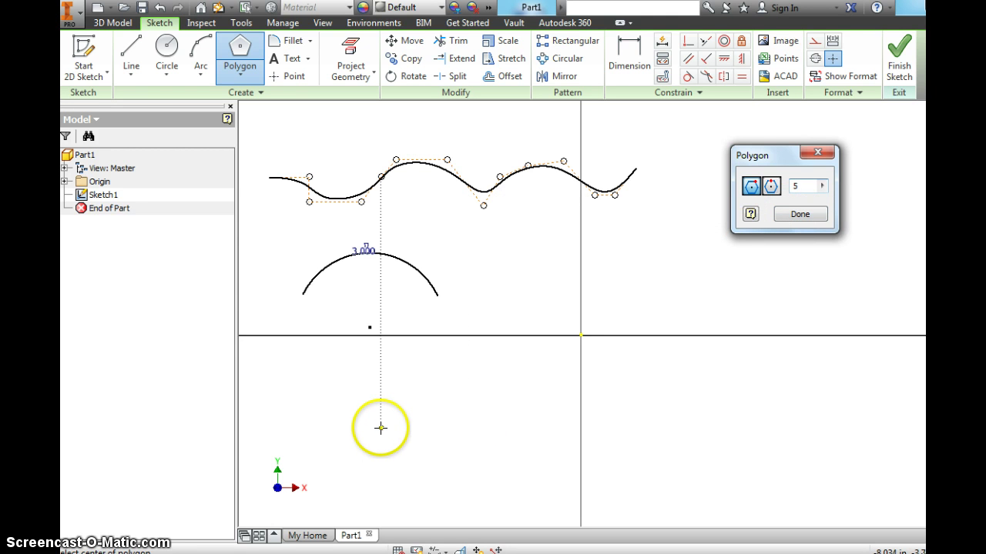
click(363, 403)
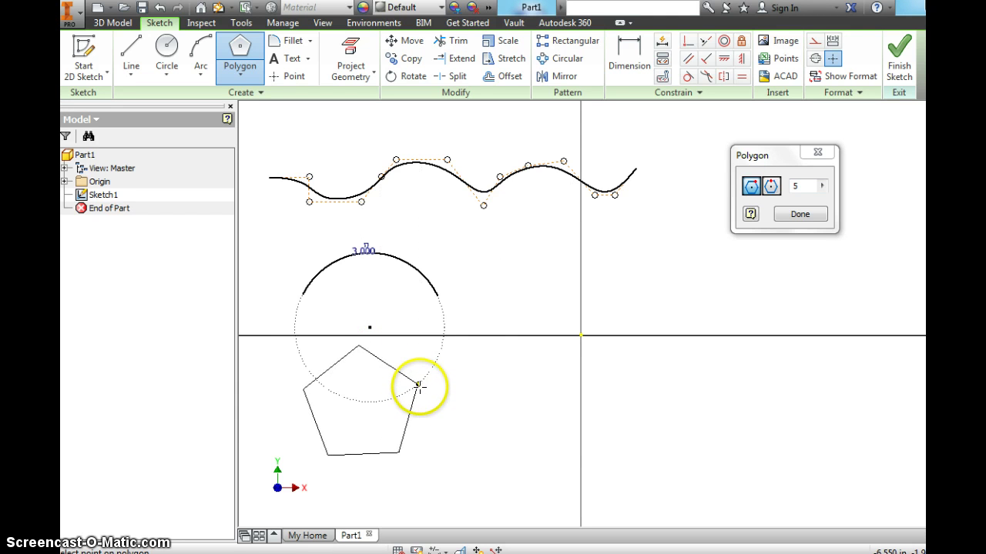
click(418, 386)
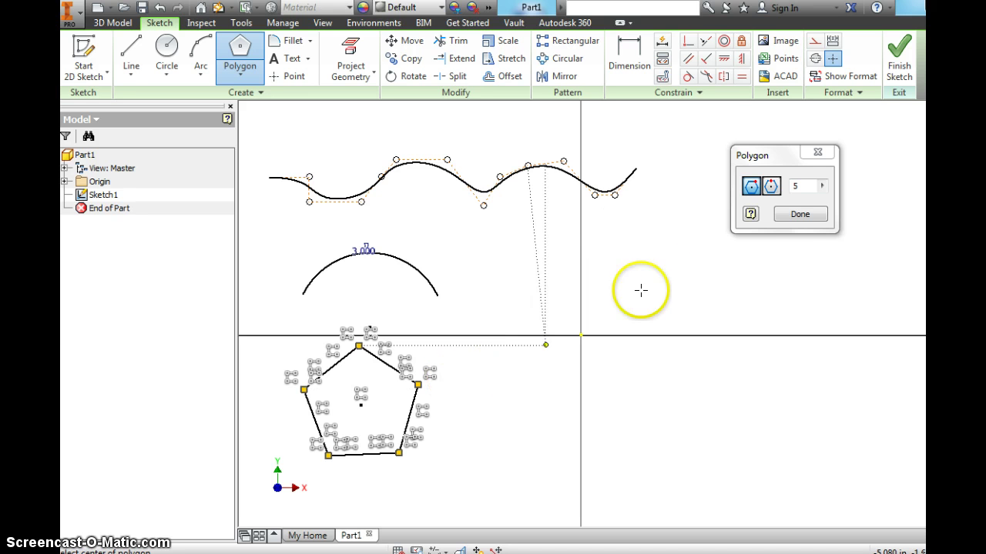
click(793, 215)
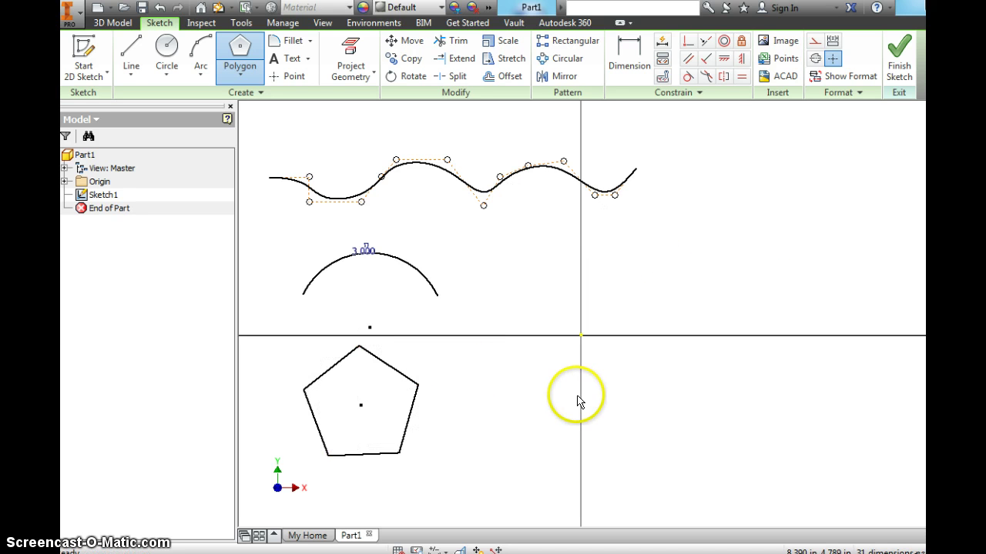
key(Escape)
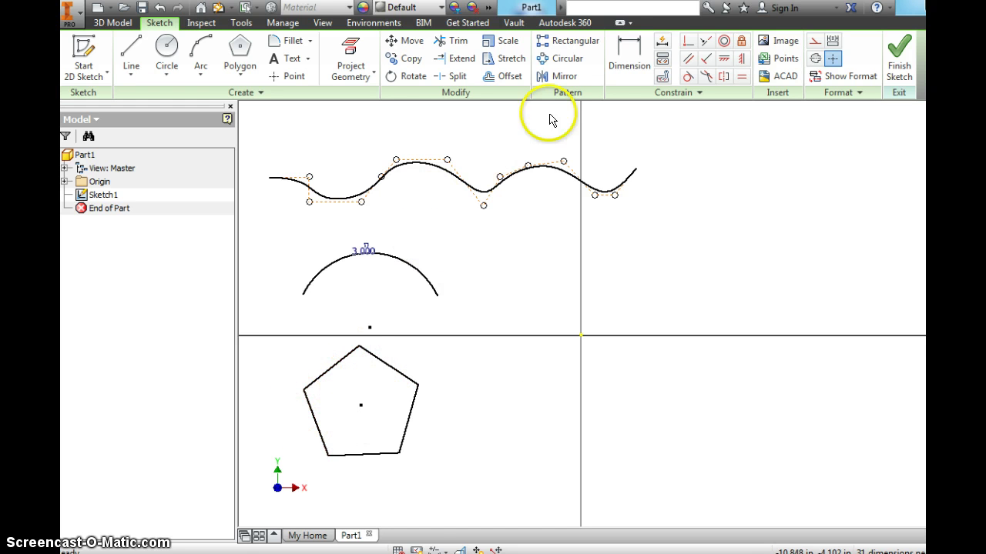
Dimension the pentagon's bottom edge at 2.5 in.
click(629, 55)
click(367, 455)
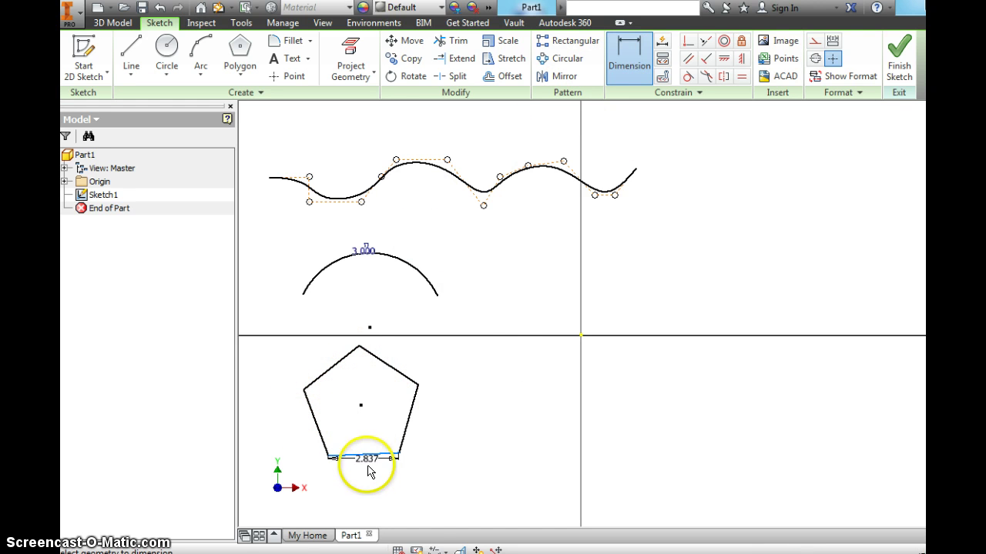
click(368, 477)
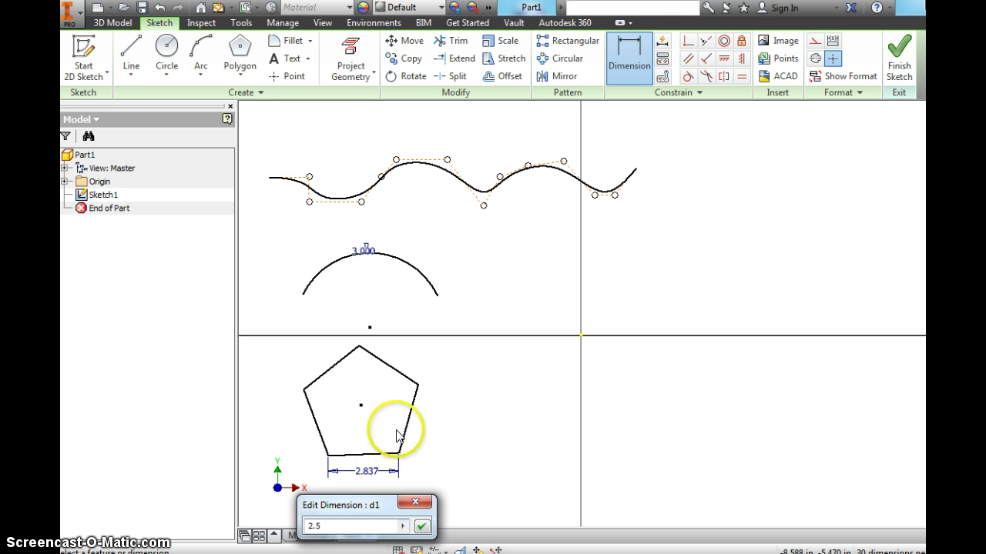
click(423, 526)
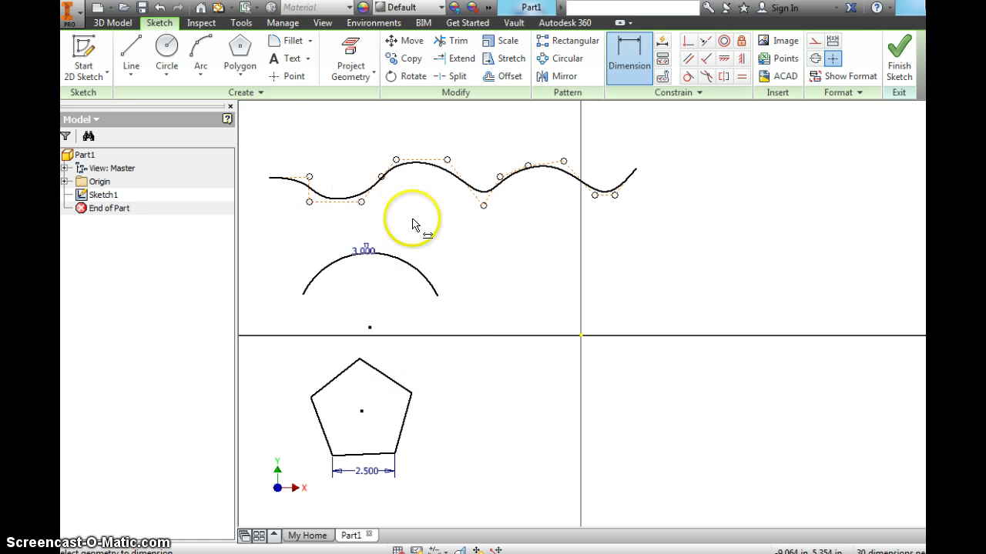
click(242, 46)
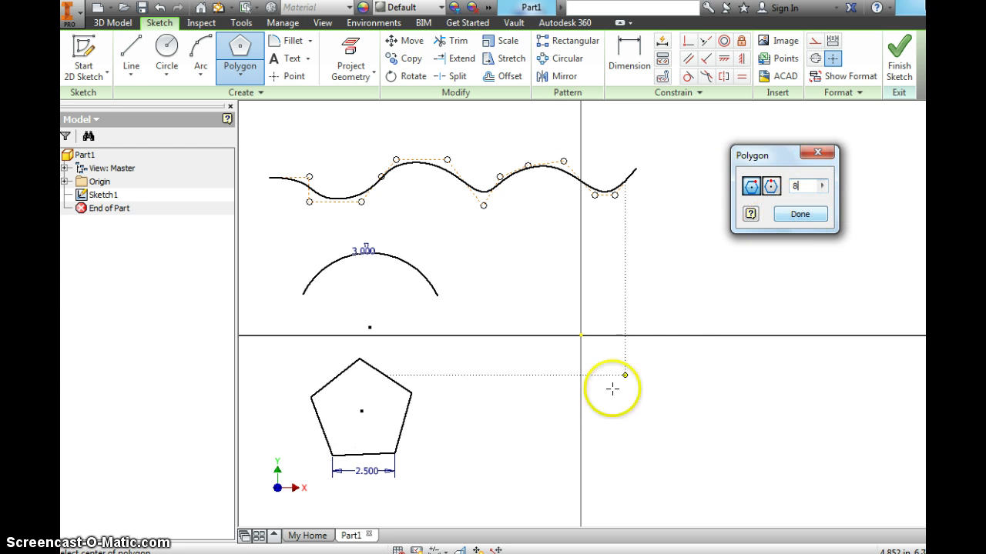
Place an eight-sided octagon to the right of the pentagon.
click(683, 377)
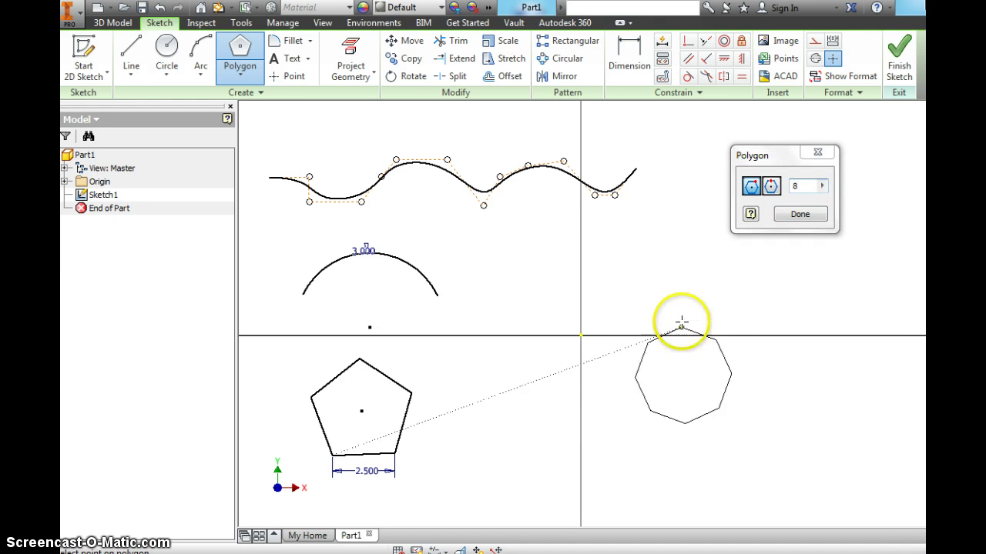
click(682, 292)
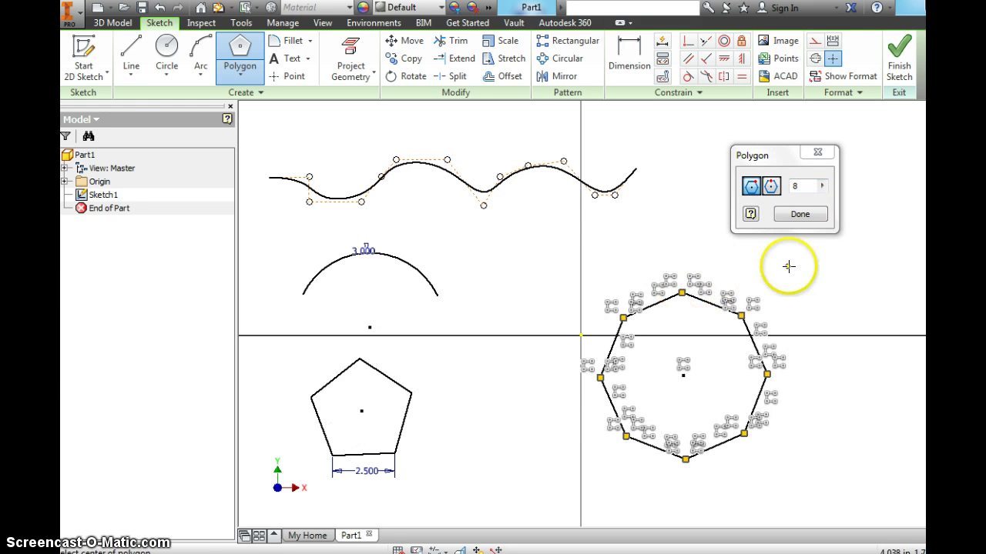
click(800, 214)
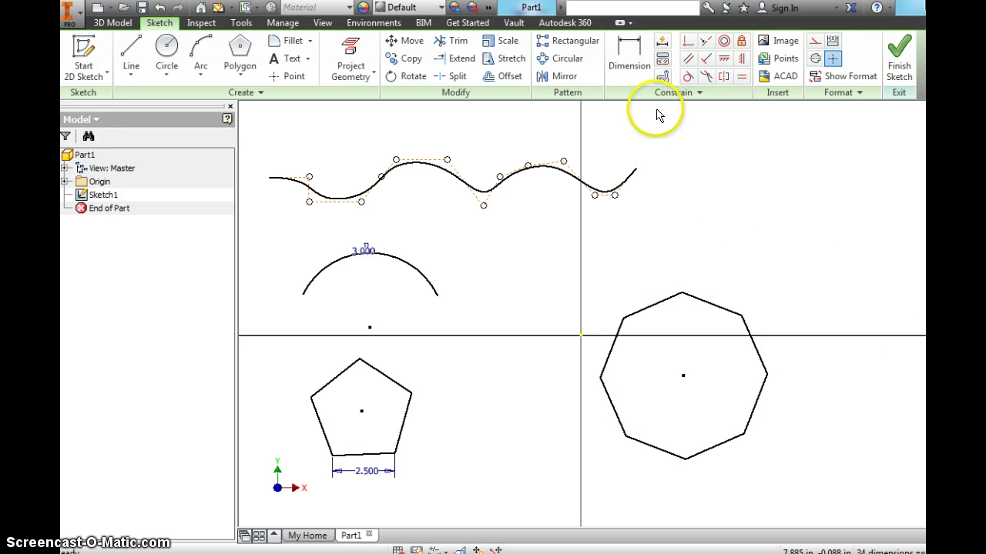
Dimension the octagon's top edge at 3 in and end the Dimension command.
click(628, 62)
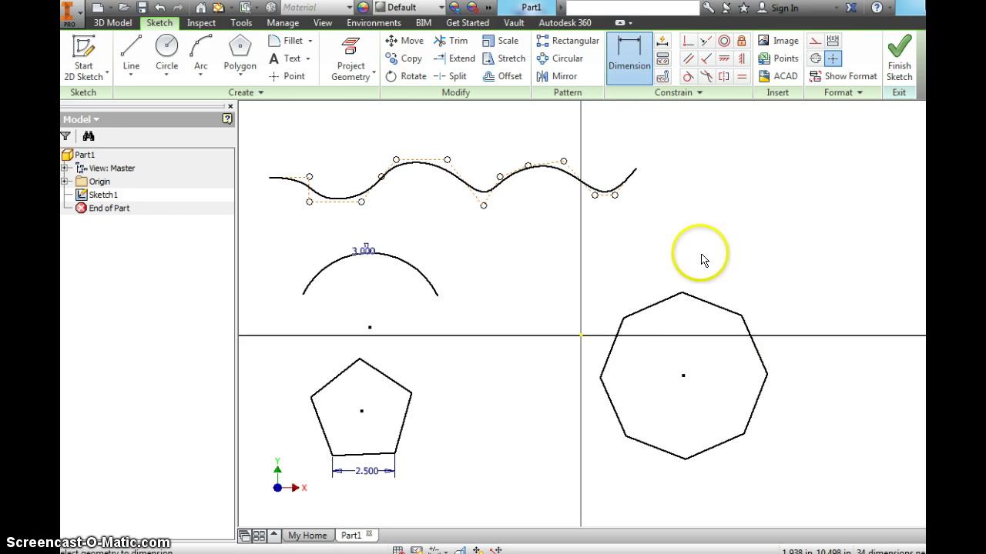
click(703, 301)
click(713, 281)
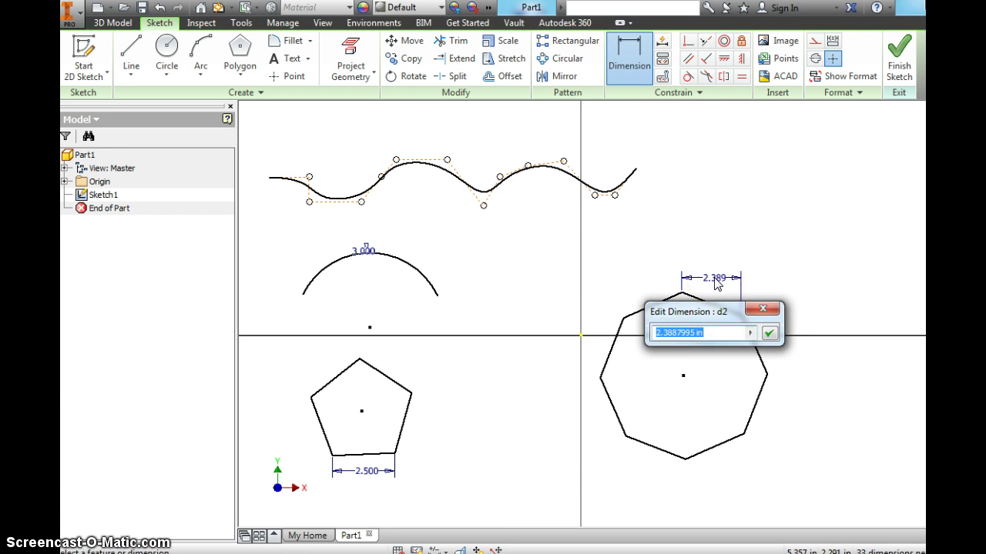
click(770, 333)
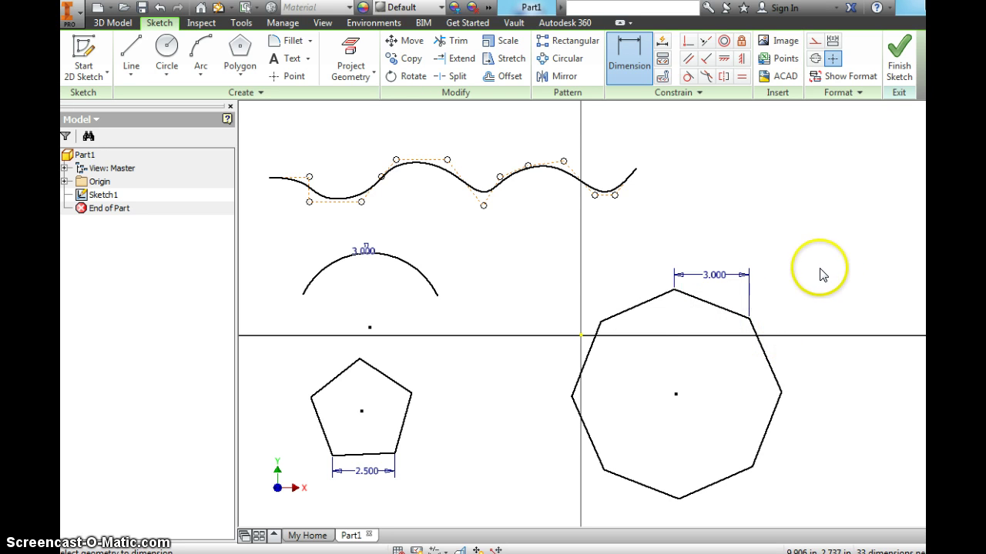
click(685, 299)
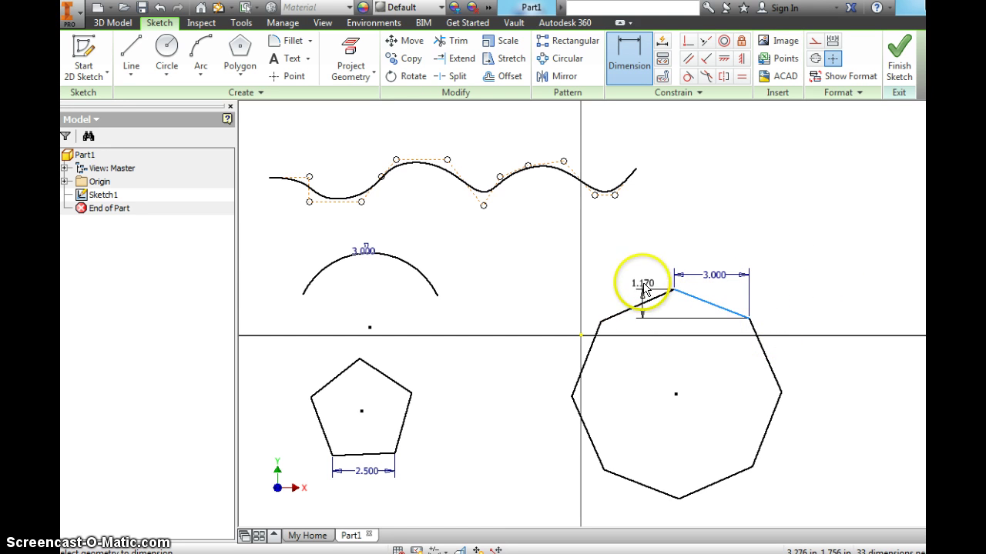
right_click(645, 268)
key(Escape)
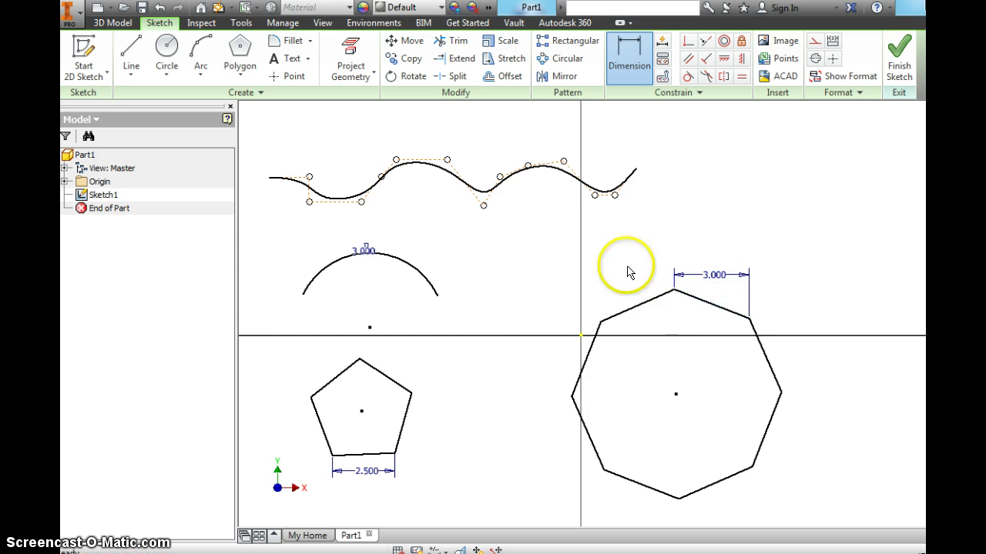
right_click(822, 262)
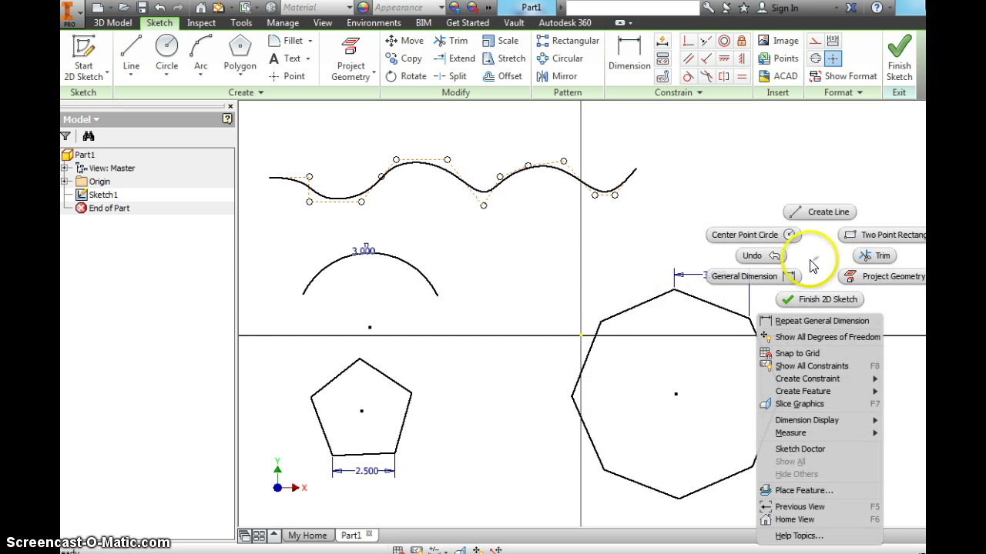
key(Escape)
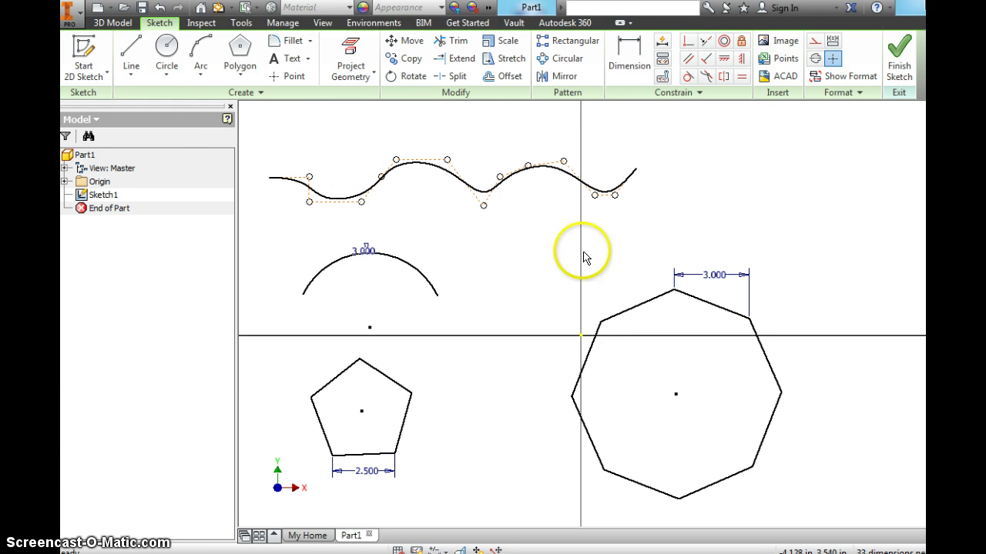
Draw a wide ellipse above the octagon and enlarge it slightly.
click(167, 74)
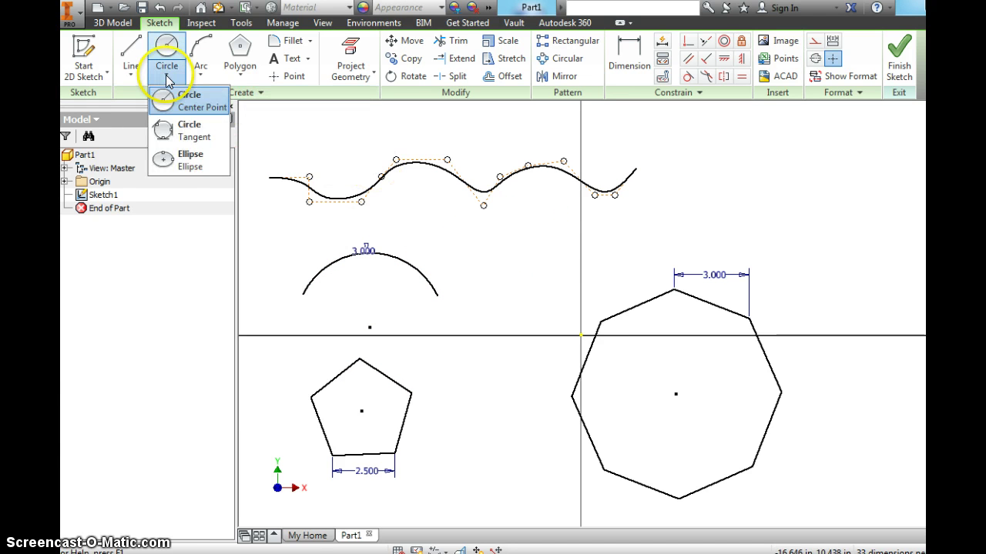
click(184, 160)
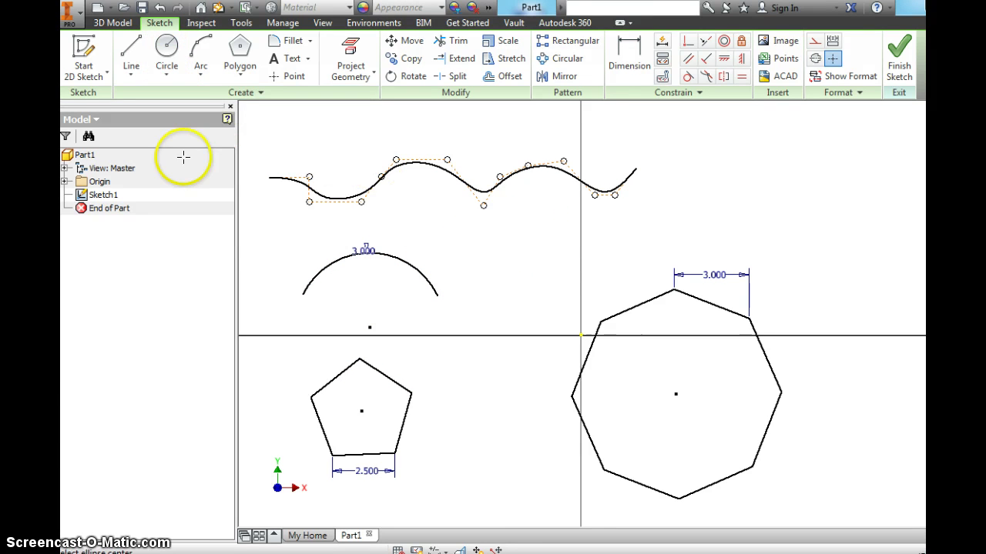
click(695, 195)
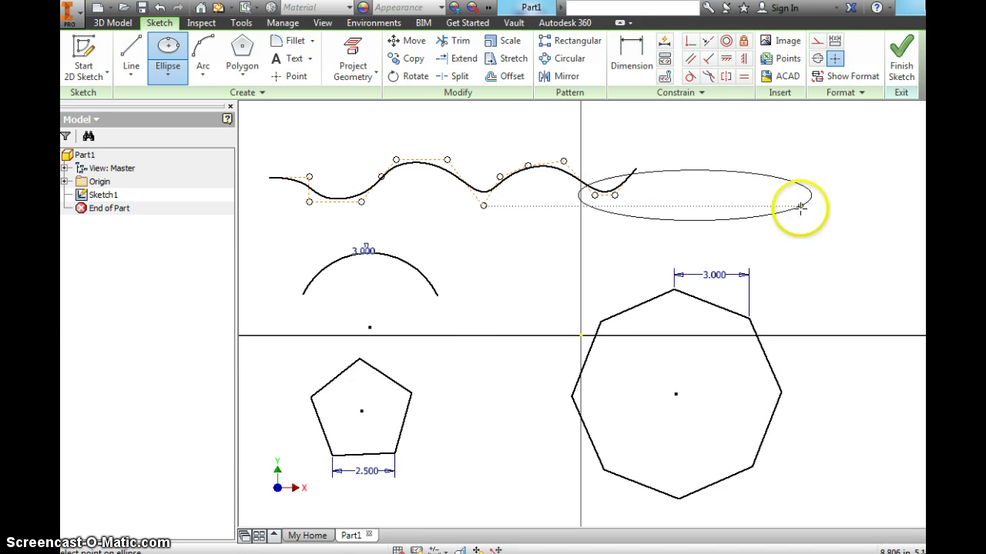
click(809, 161)
right_click(824, 167)
click(860, 168)
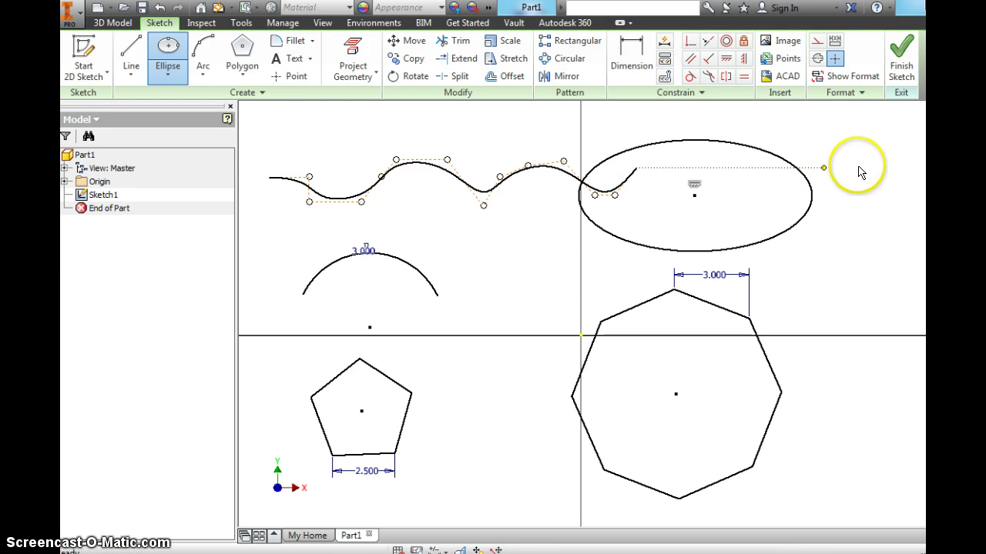
mouse_move(765, 156)
mouse_down()
mouse_move(829, 166)
mouse_move(811, 159)
mouse_move(736, 171)
mouse_move(753, 154)
mouse_up()
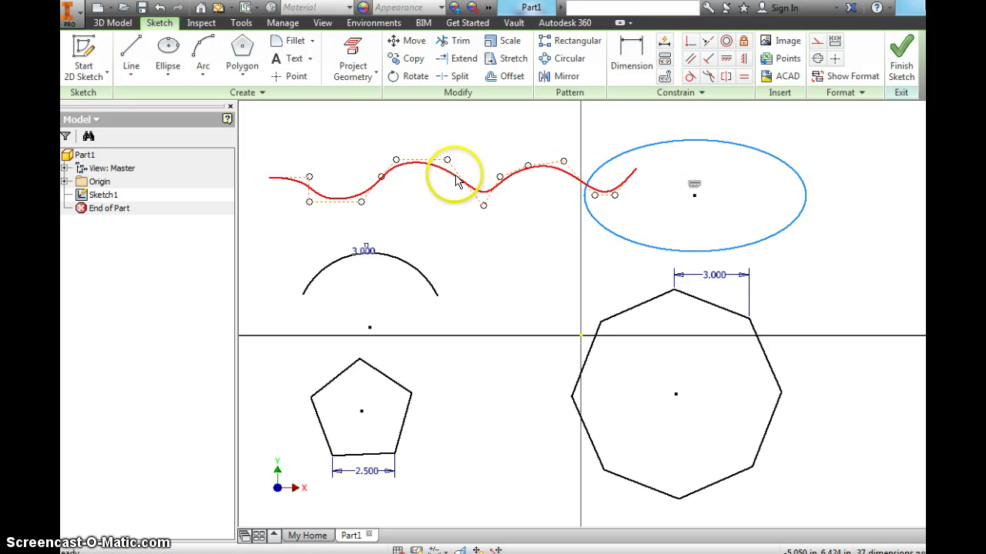
Shift the spline left and convert it to construction geometry.
drag(457, 182, 411, 155)
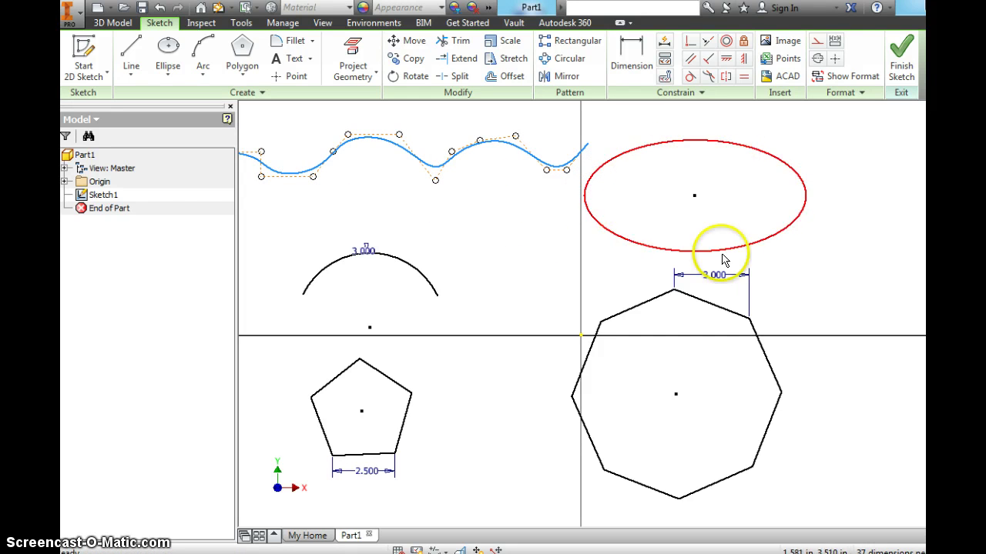
right_click(812, 267)
click(876, 253)
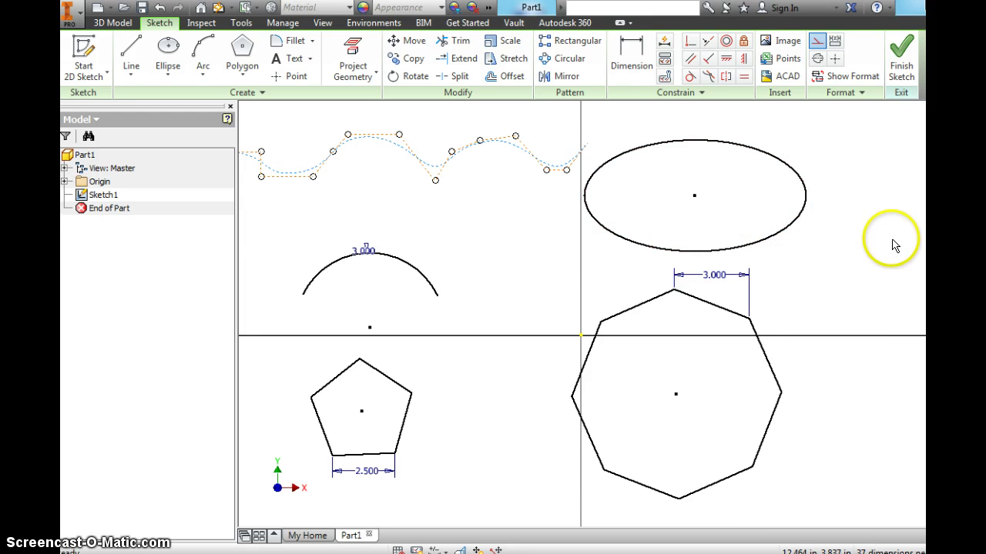
Deselect the spline so it shows as dashed construction geometry.
click(477, 208)
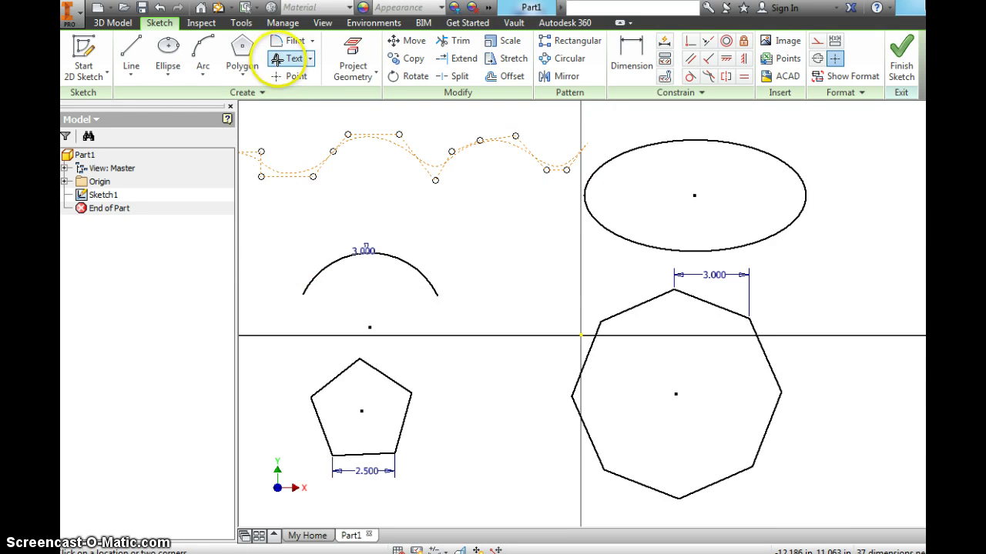
Start a text box inside the octagon and enter the word STOP.
click(277, 60)
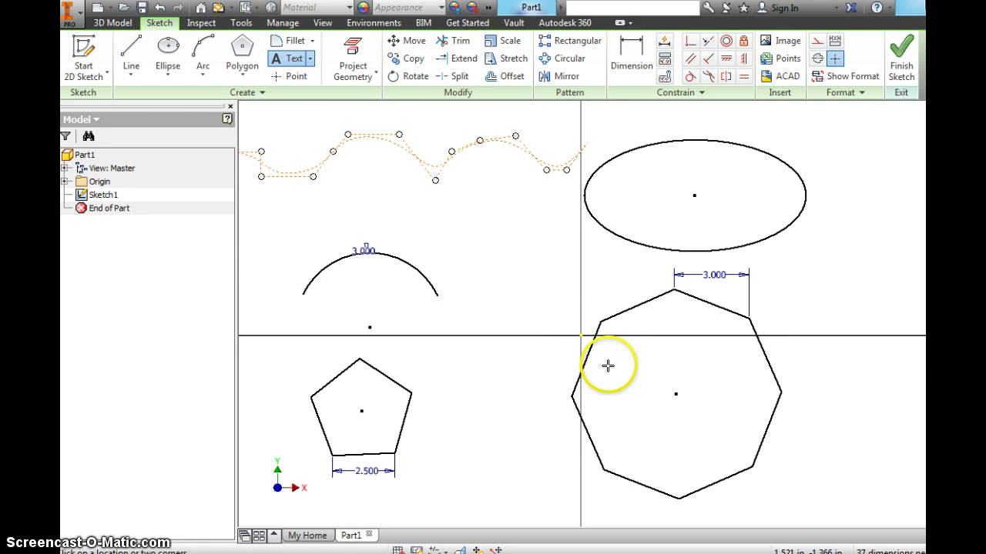
drag(607, 358, 751, 428)
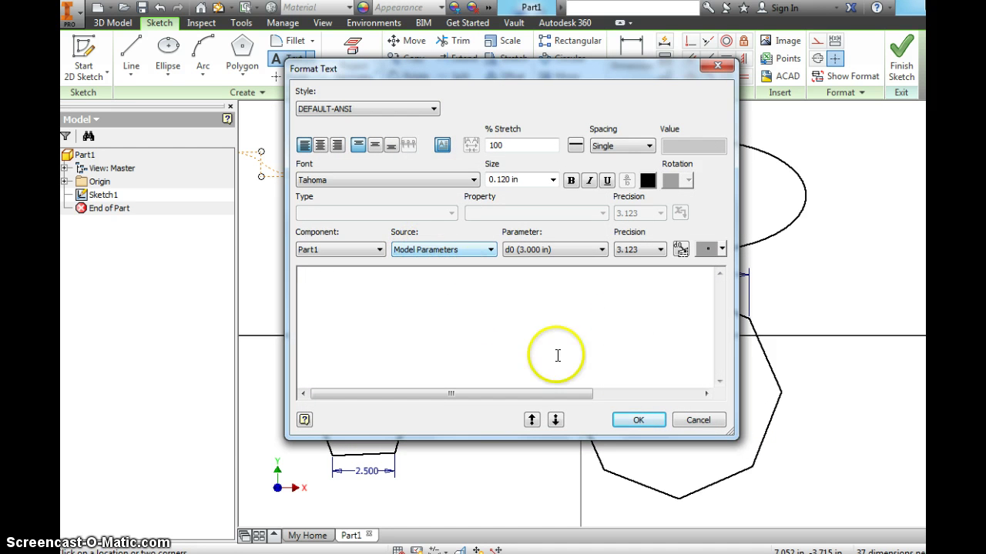
mouse_move(593, 71)
mouse_down()
mouse_move(480, 72)
mouse_move(509, 72)
mouse_up()
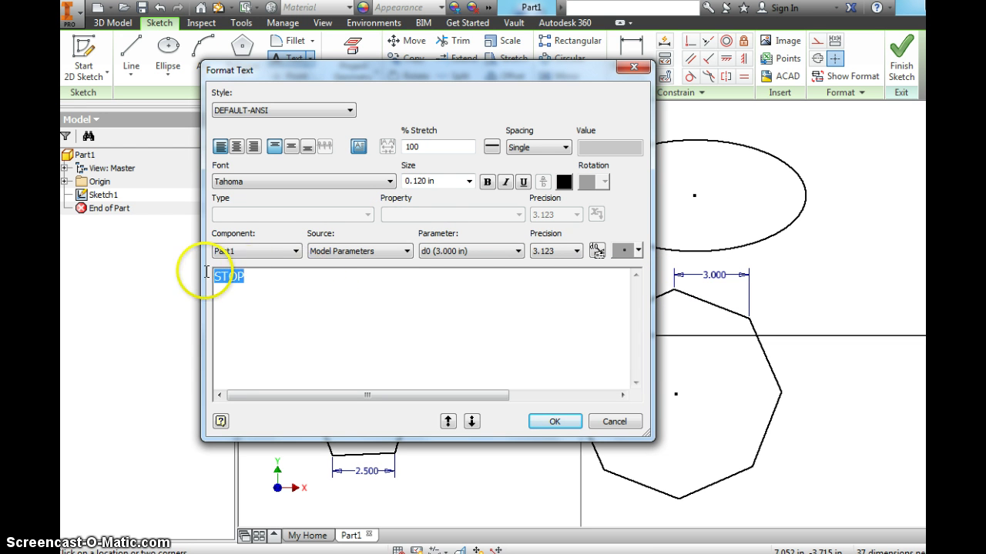
Select STOP and make it 0.500 in tall and bold.
drag(208, 276, 246, 276)
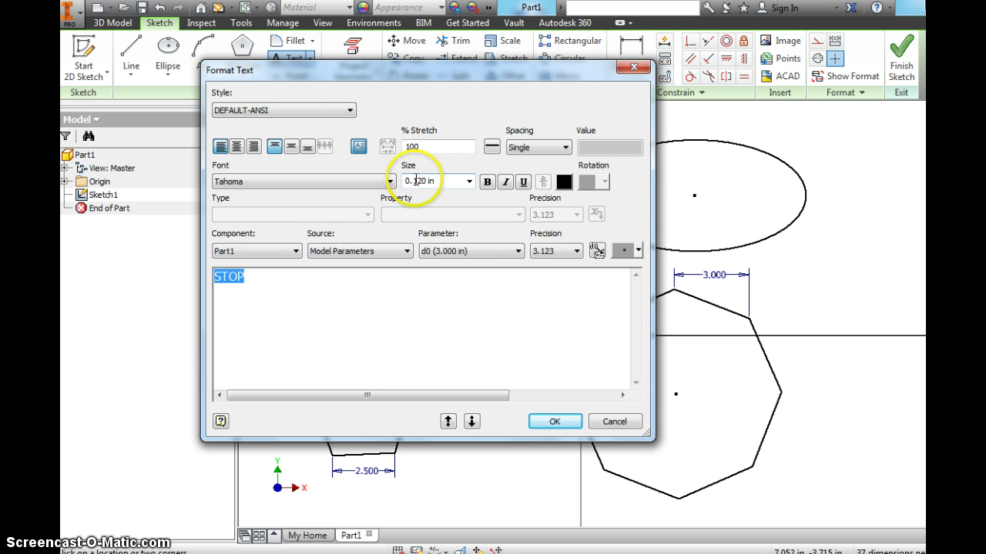
click(469, 182)
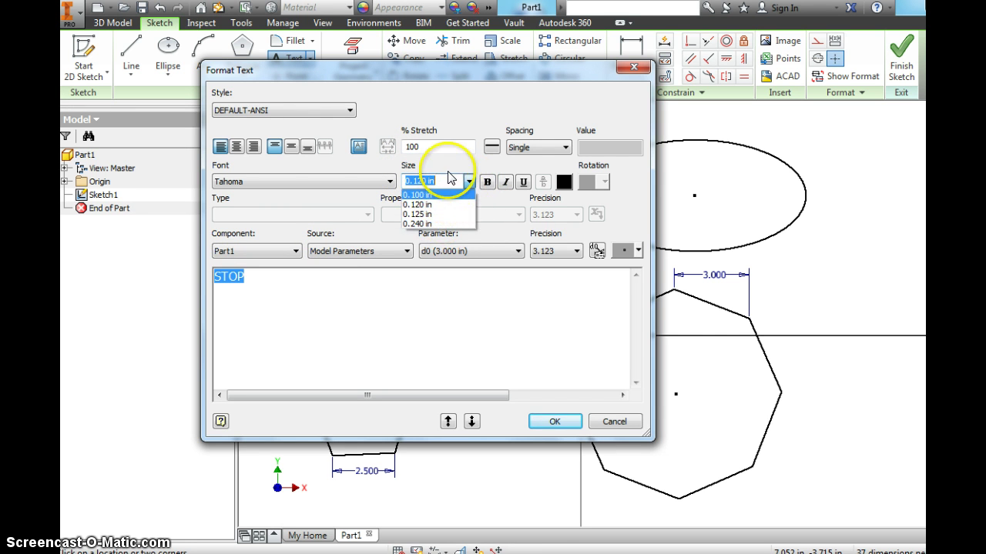
click(450, 176)
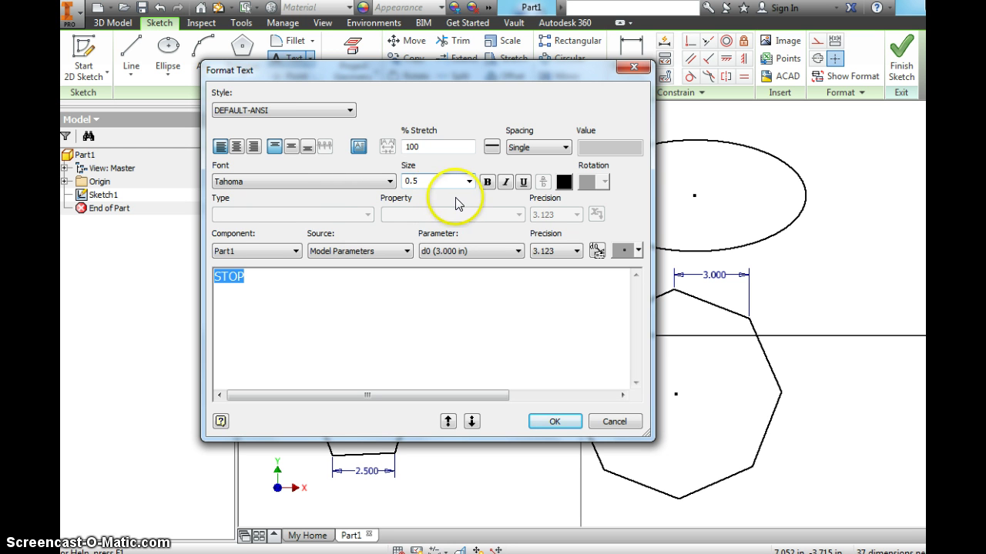
click(486, 183)
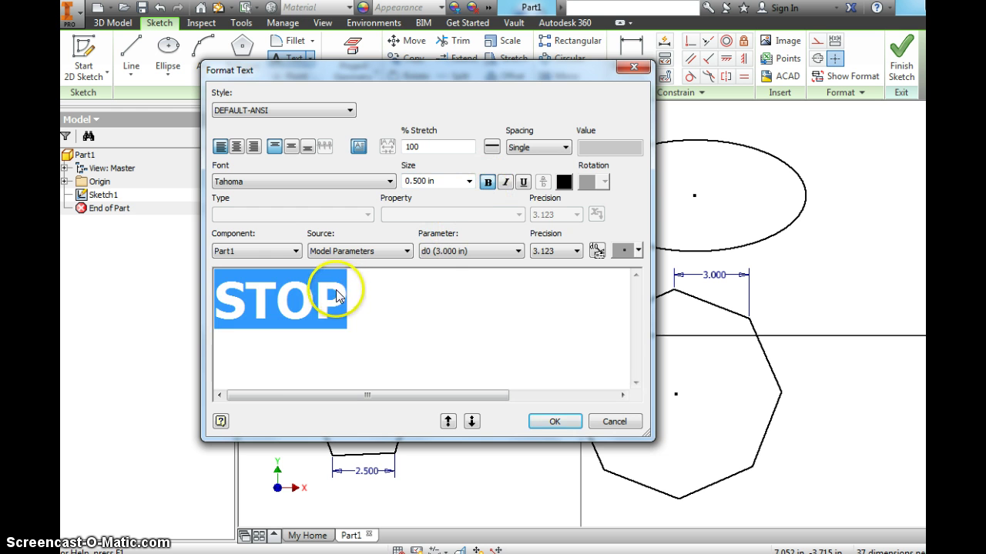
Colour the STOP text green using the Color dialog.
click(564, 183)
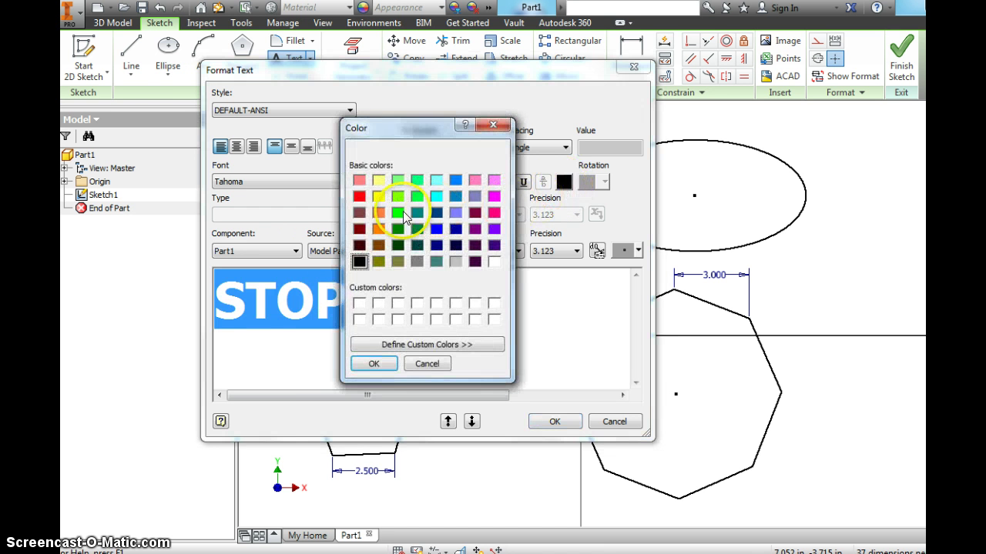
click(358, 195)
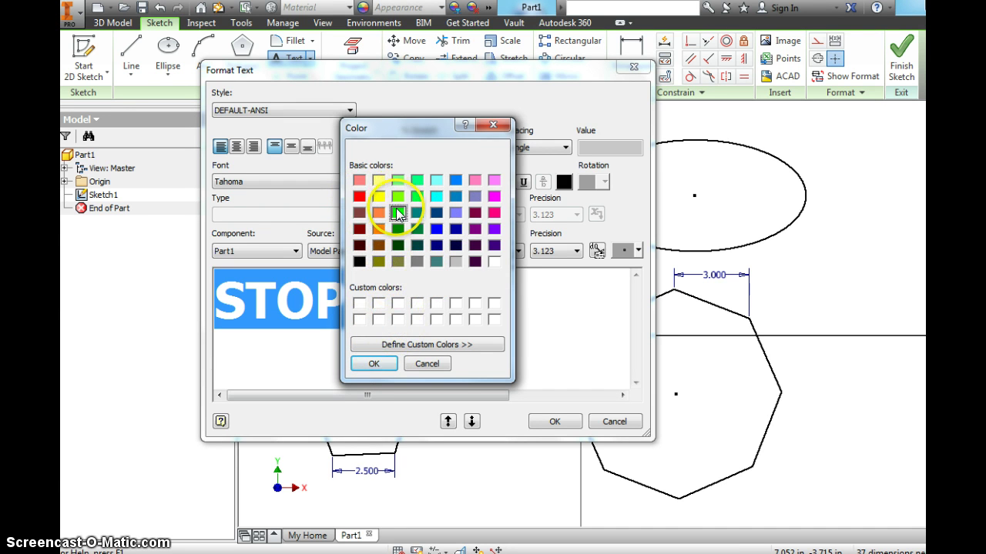
click(393, 364)
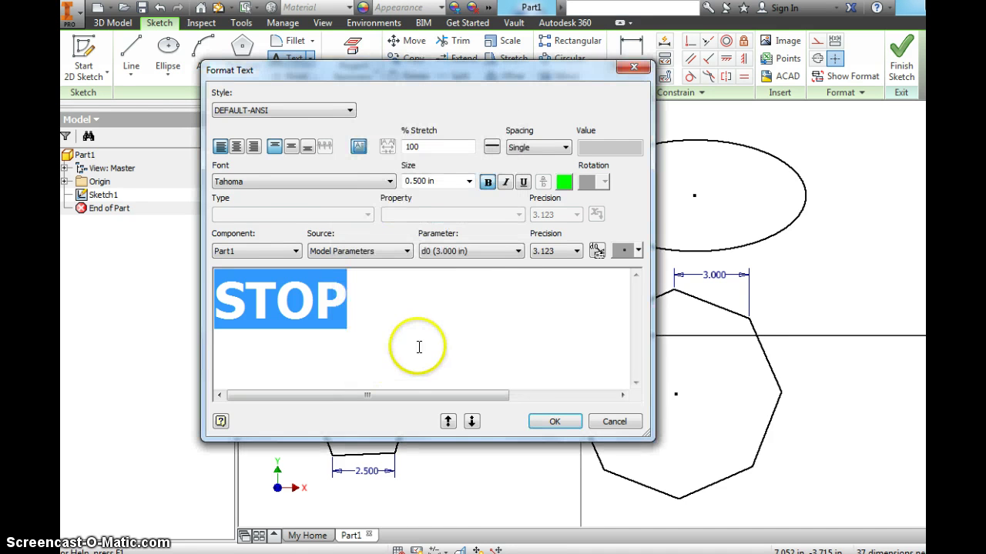
click(418, 337)
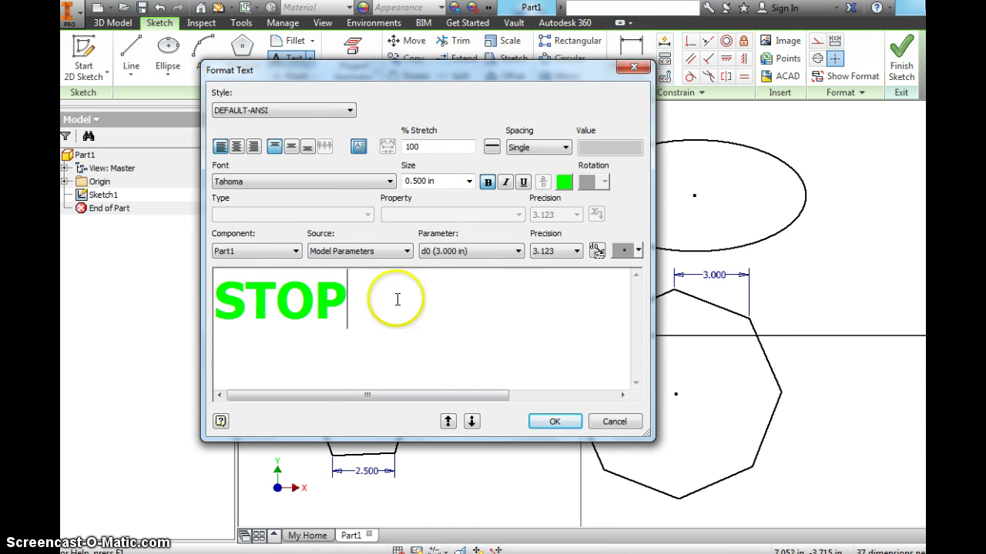
Centre STOP, change its font to Gill Sans Ultra Bold, and place it in the octagon.
drag(370, 297, 199, 291)
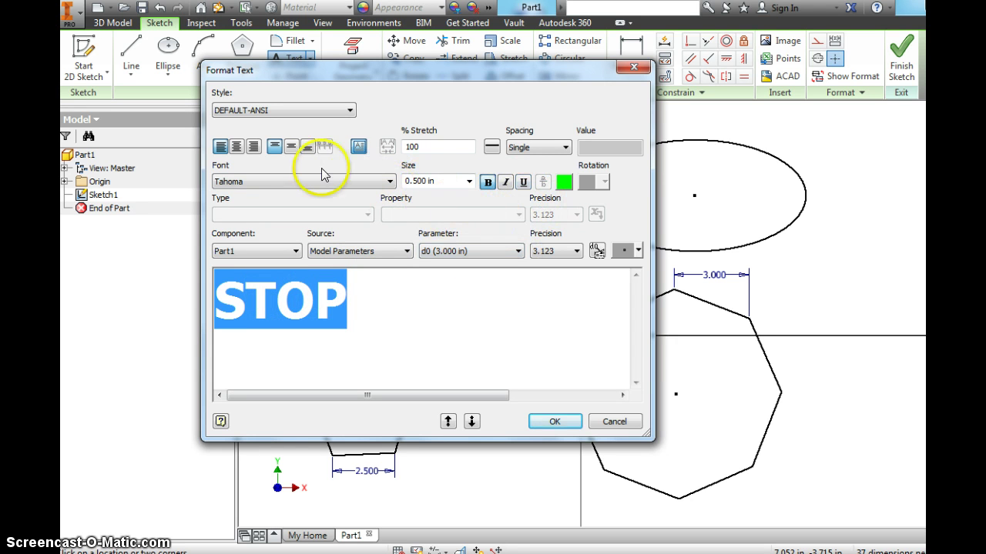
click(236, 146)
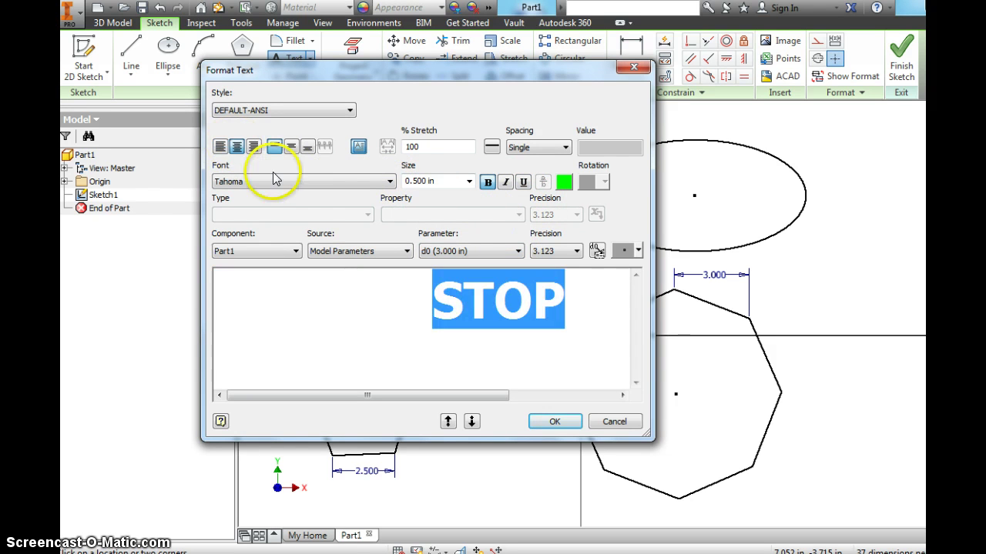
click(390, 182)
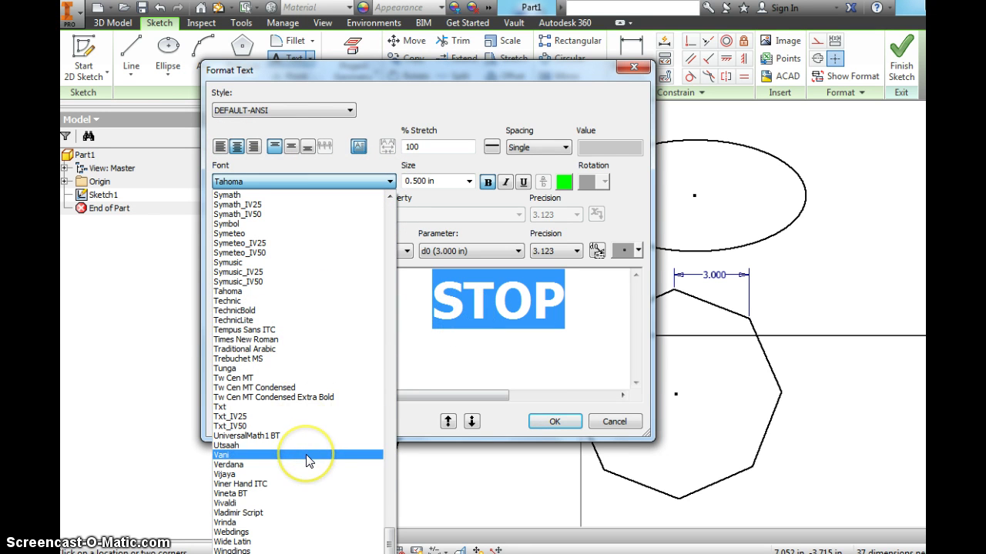
scroll(308, 455, up, 15)
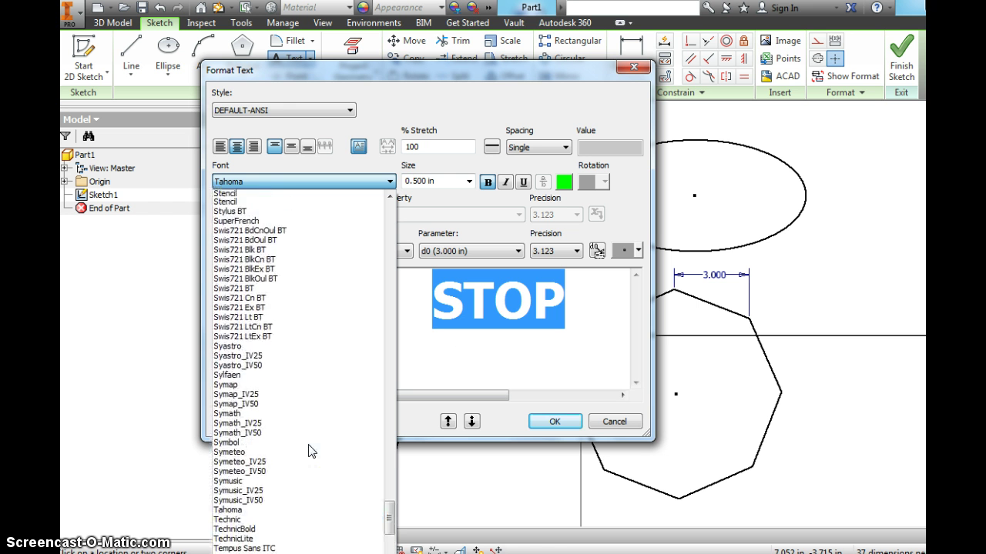
scroll(311, 451, up, 19)
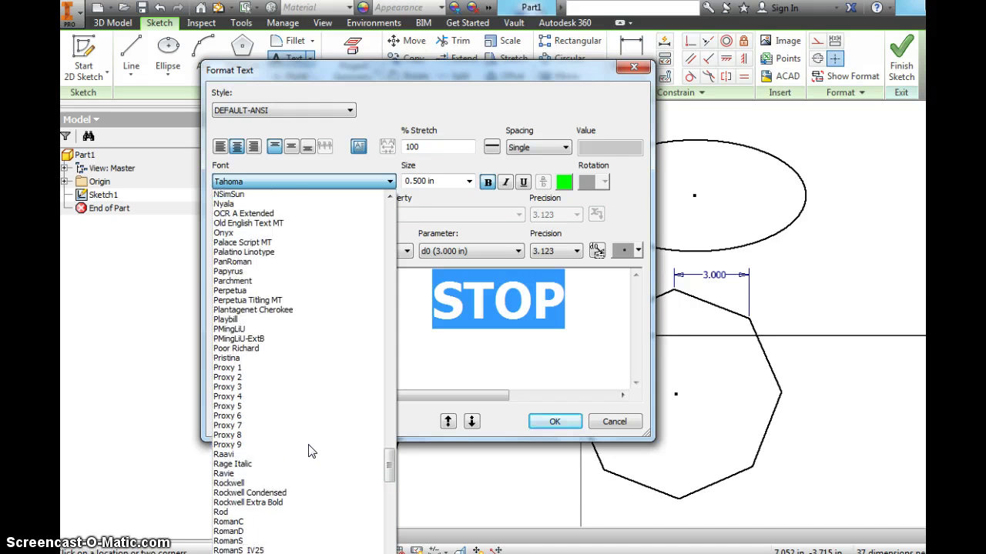
scroll(312, 451, up, 8)
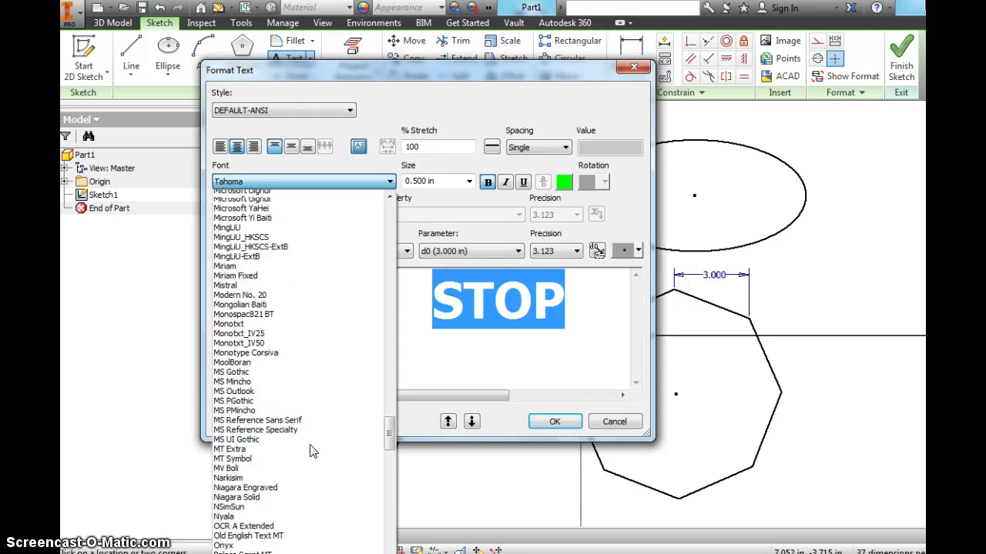
scroll(312, 452, up, 12)
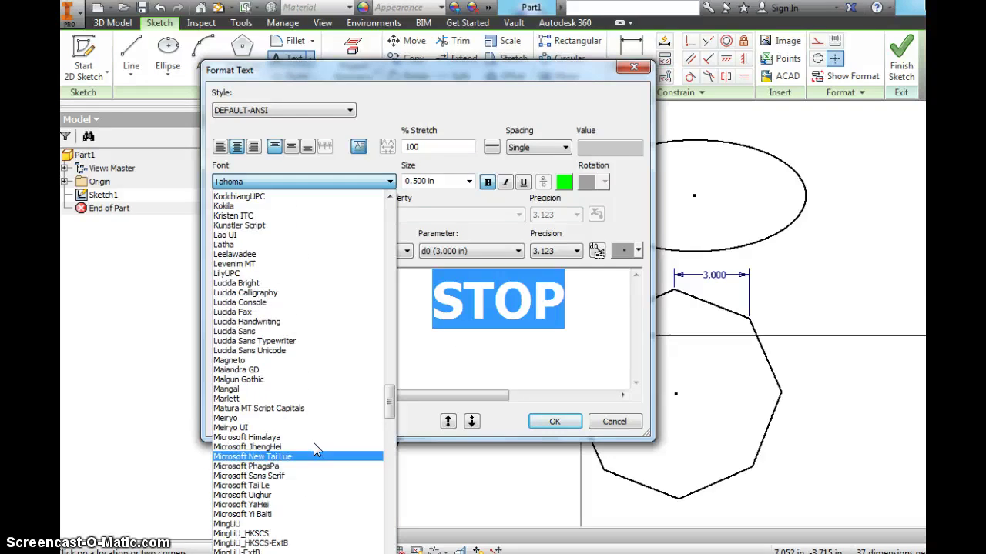
scroll(313, 451, up, 6)
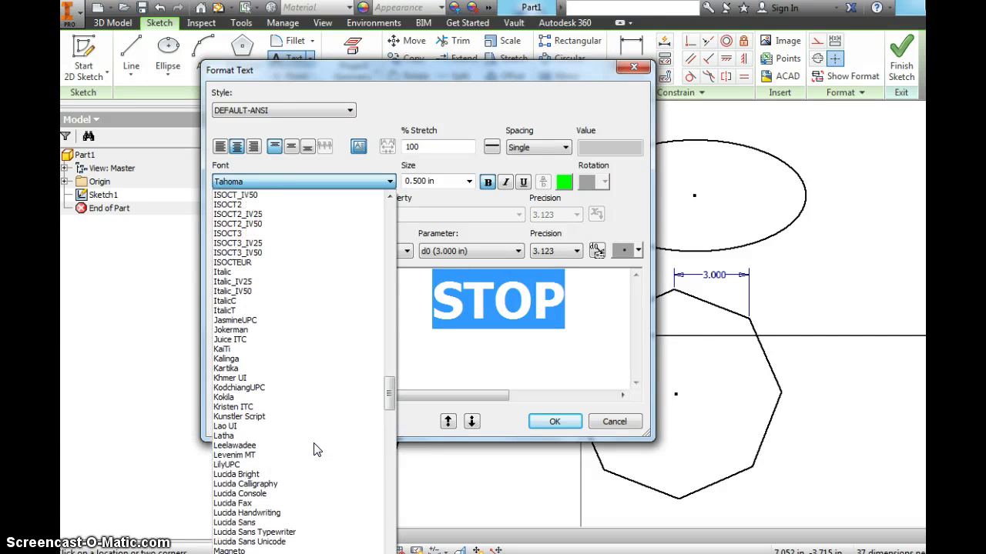
scroll(313, 450, up, 12)
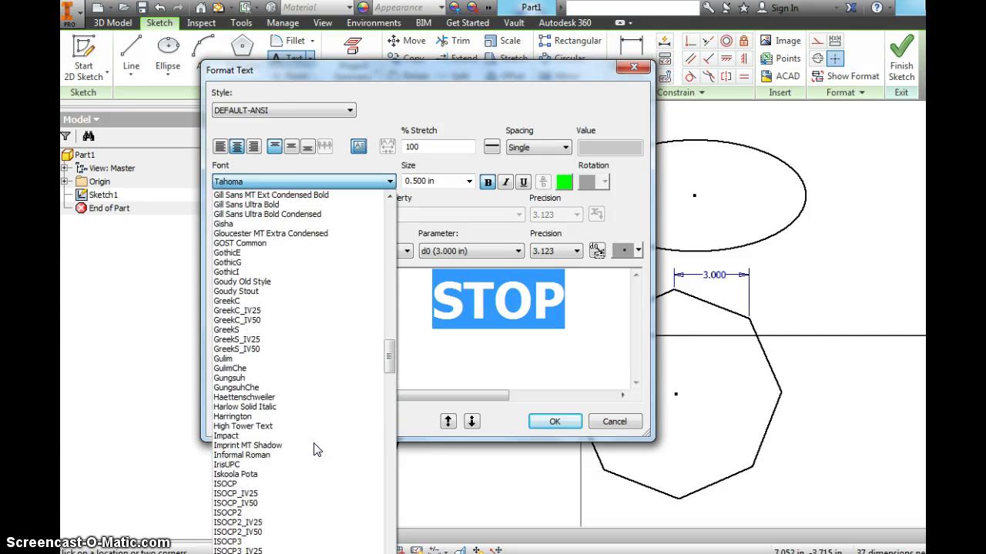
scroll(313, 451, up, 4)
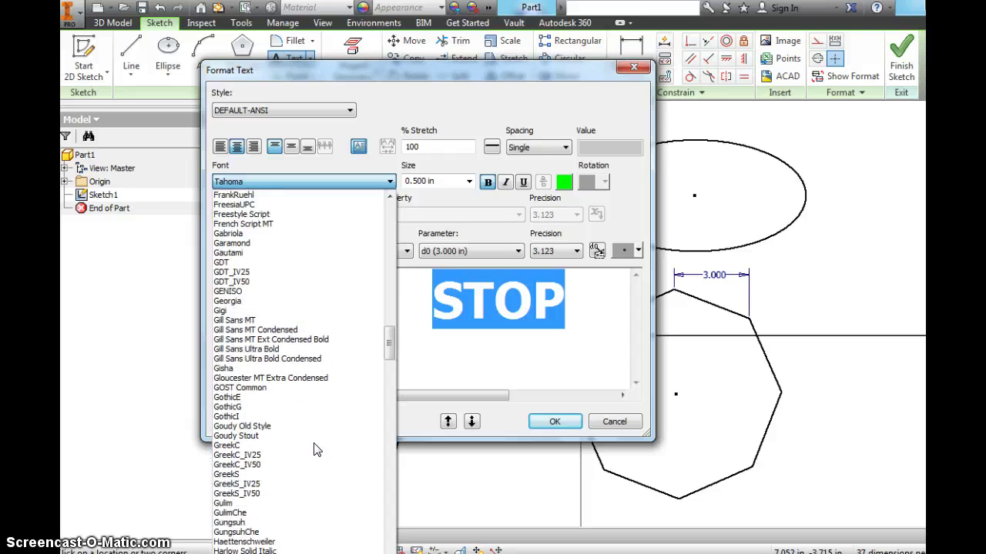
click(288, 355)
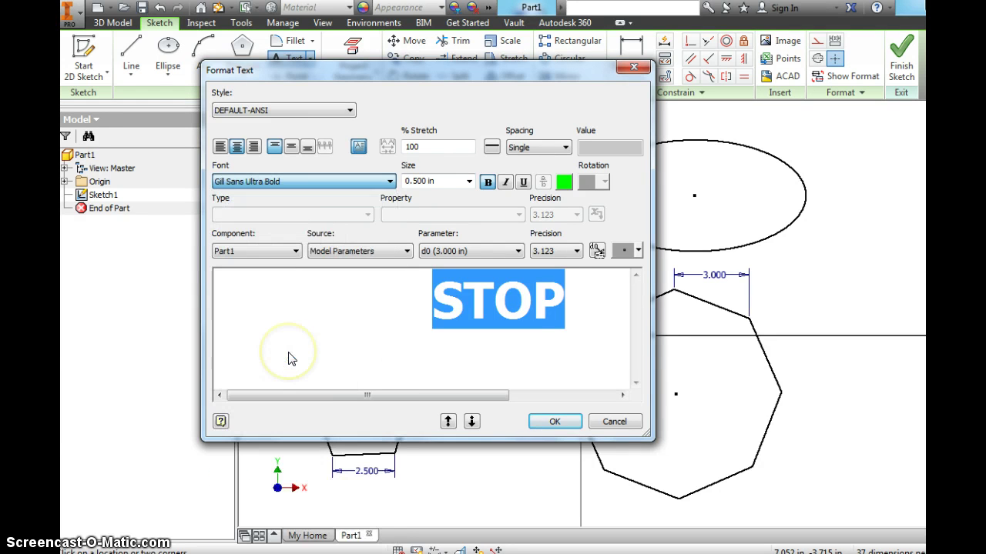
click(555, 422)
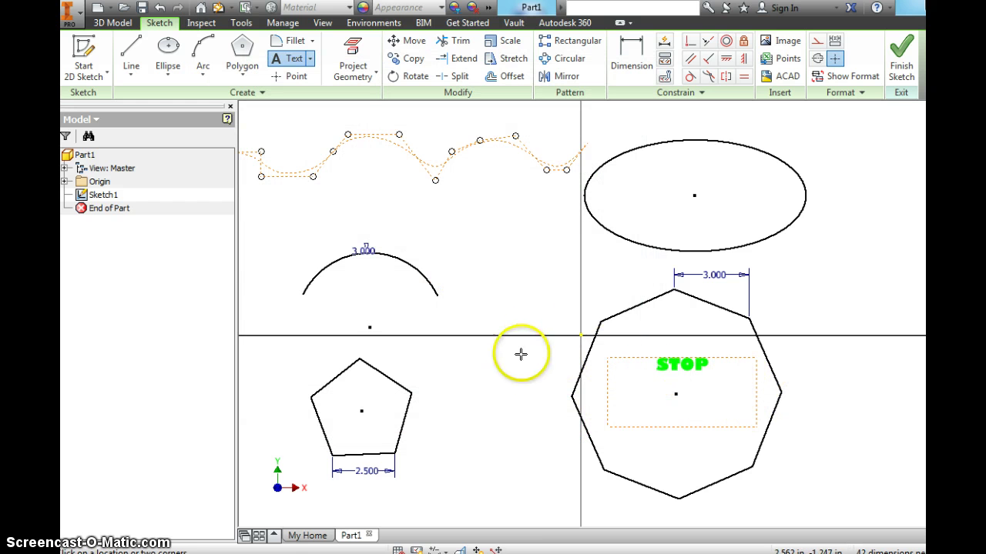
Cancel the Point command without adding any points.
click(296, 77)
right_click(501, 293)
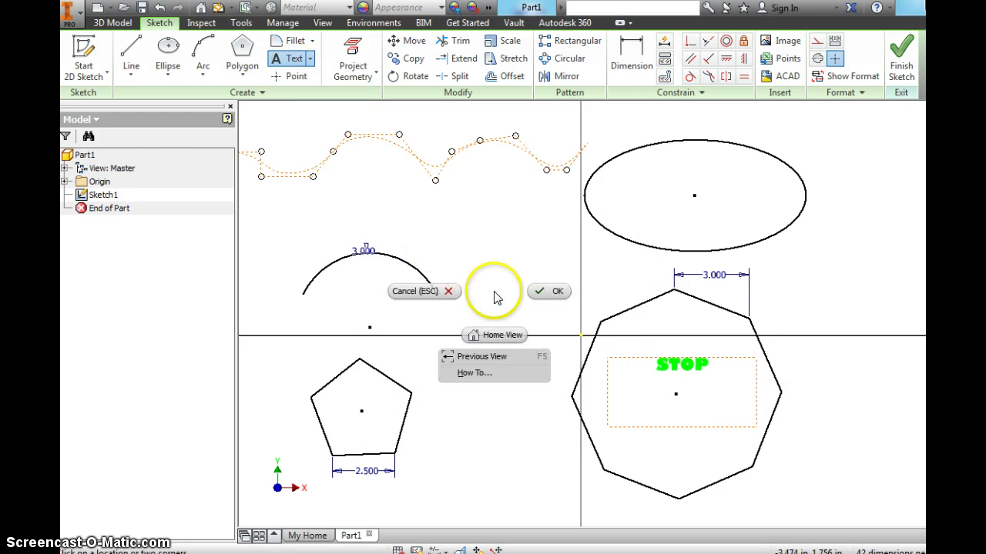
click(544, 288)
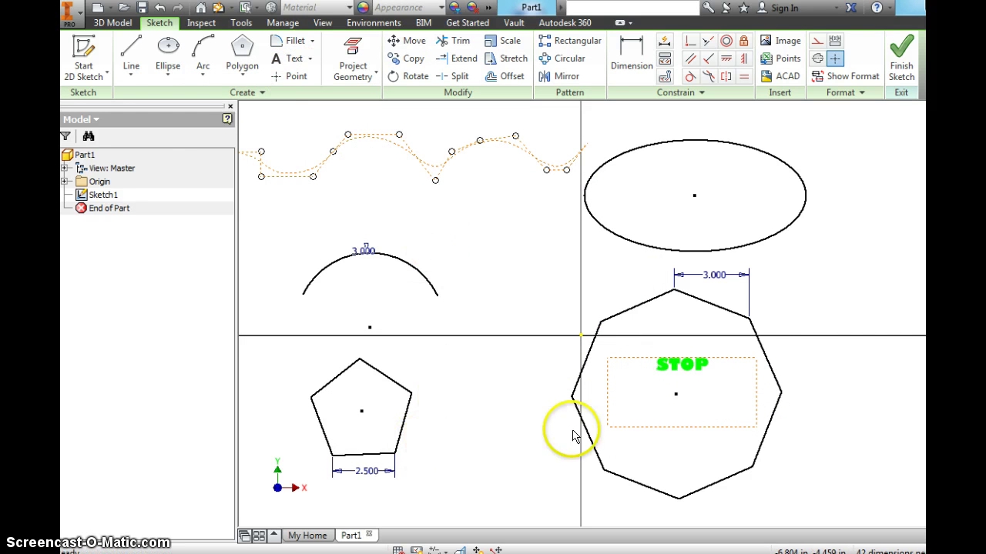
Reopen the STOP text and change its size to 1 in.
double_click(682, 366)
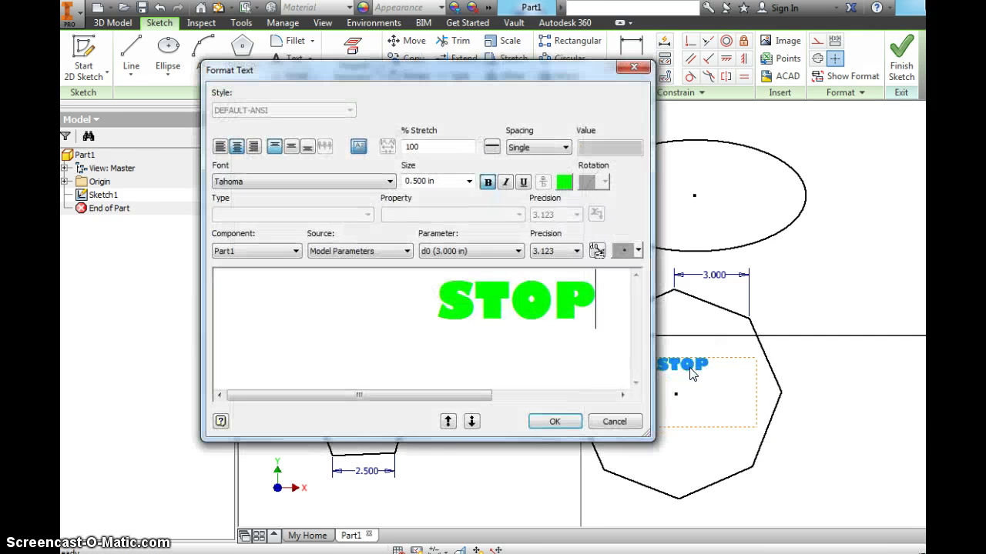
drag(593, 305, 436, 301)
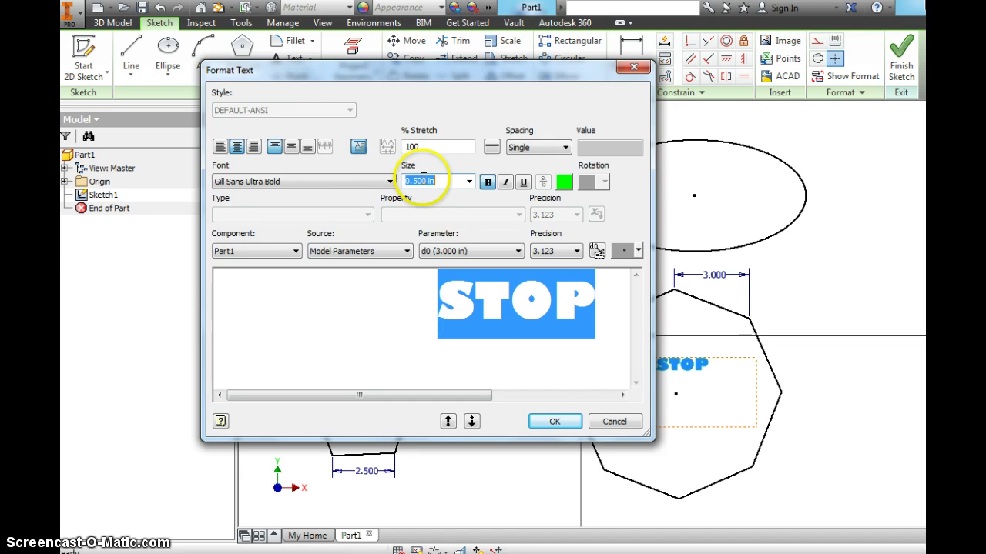
text(1)
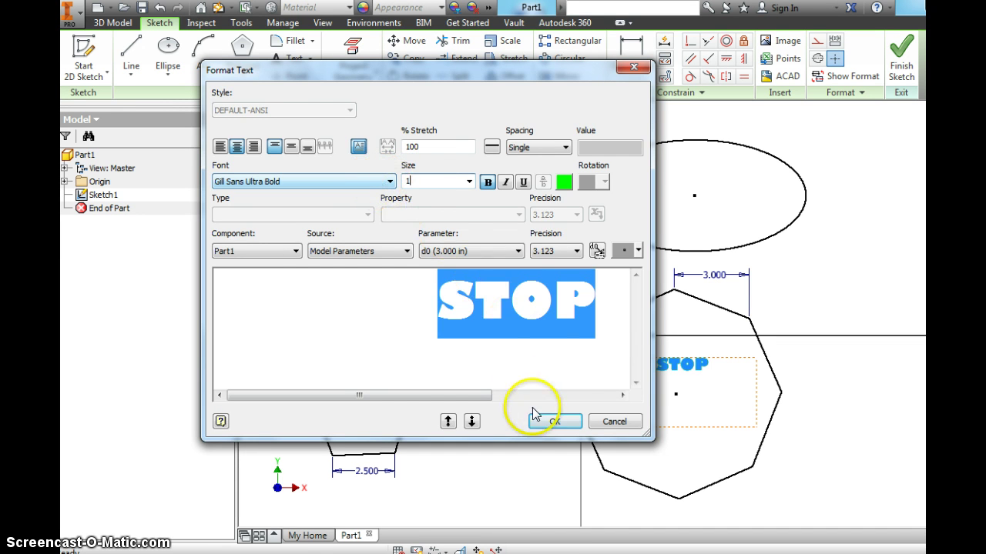
click(551, 422)
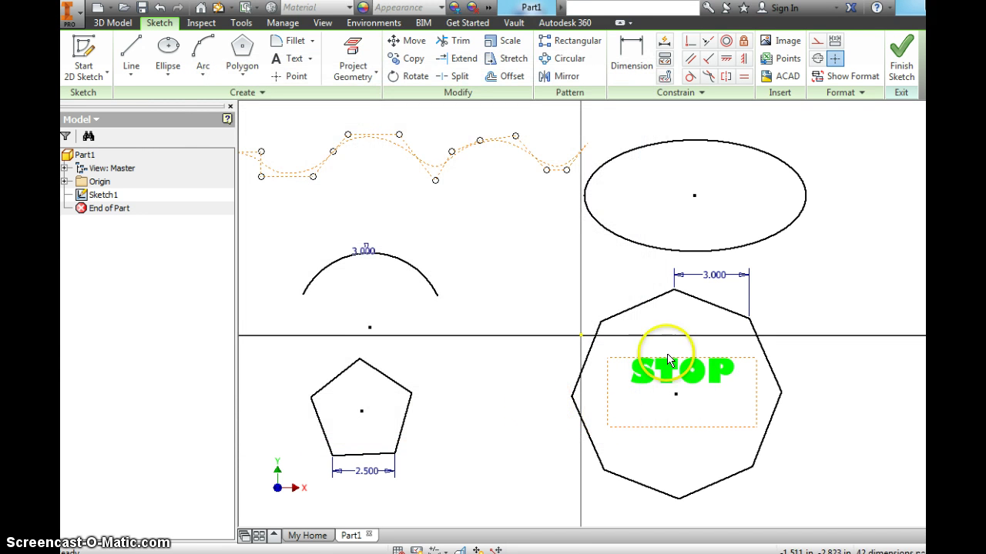
right_click(823, 404)
key(Escape)
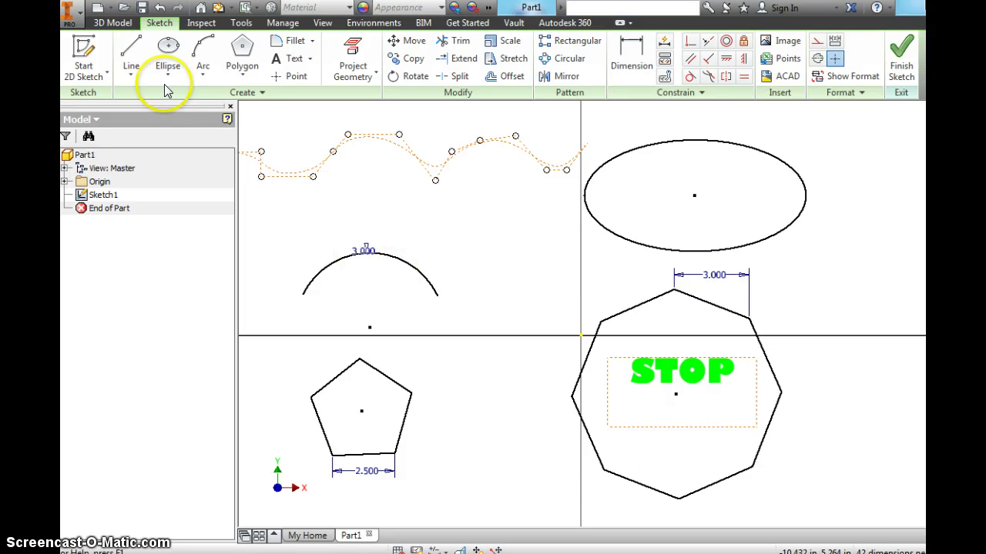
click(139, 75)
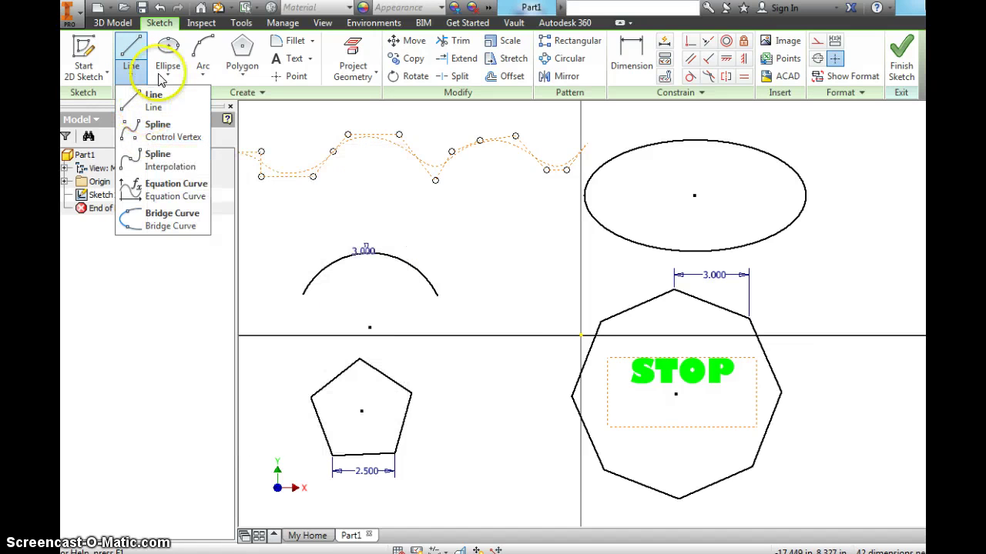
click(167, 69)
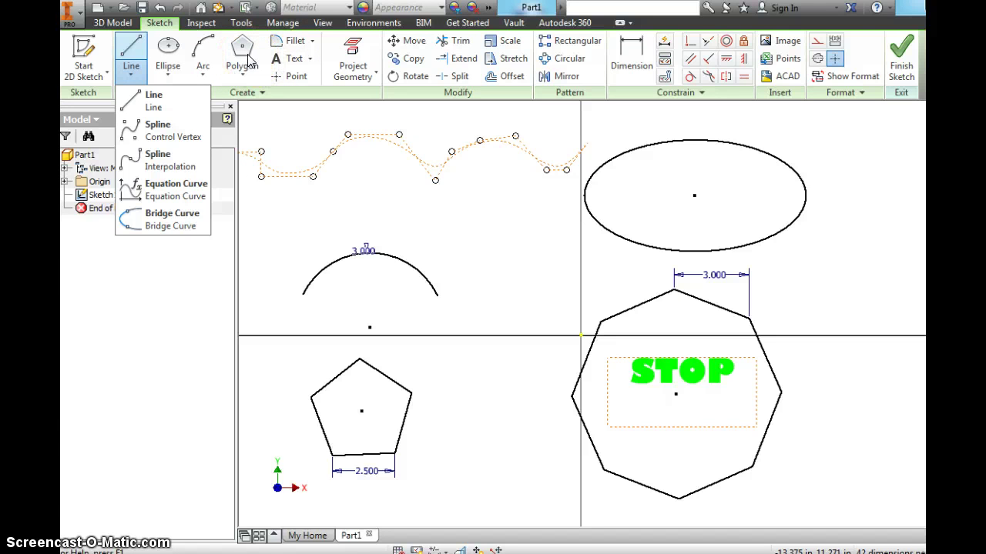
click(485, 259)
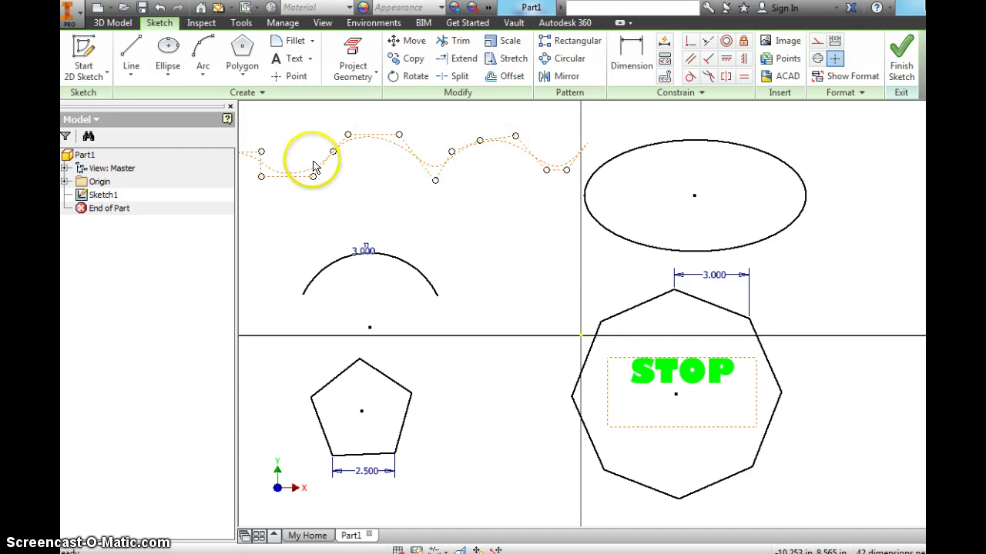
click(478, 260)
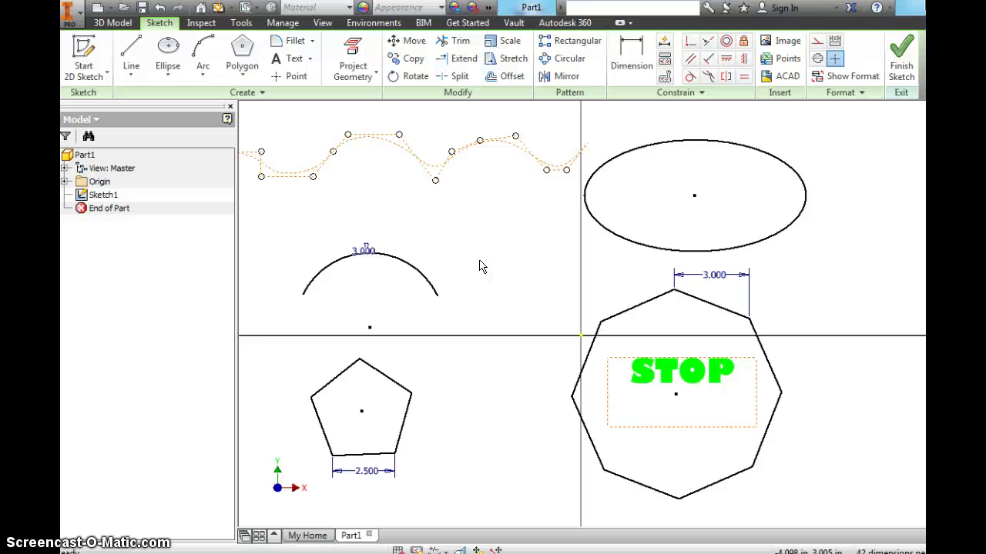
Choose Save As and finish the sketch when prompted.
click(69, 23)
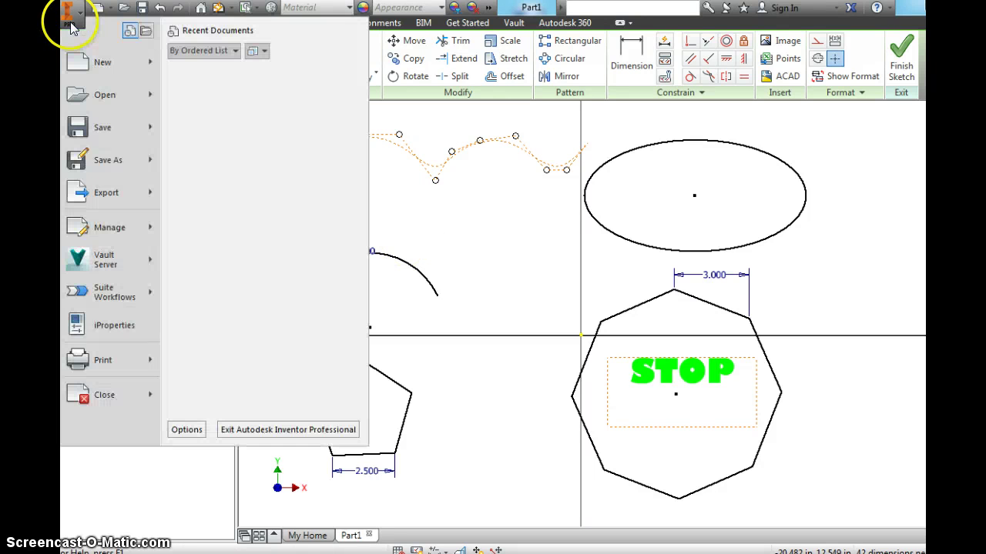
click(119, 158)
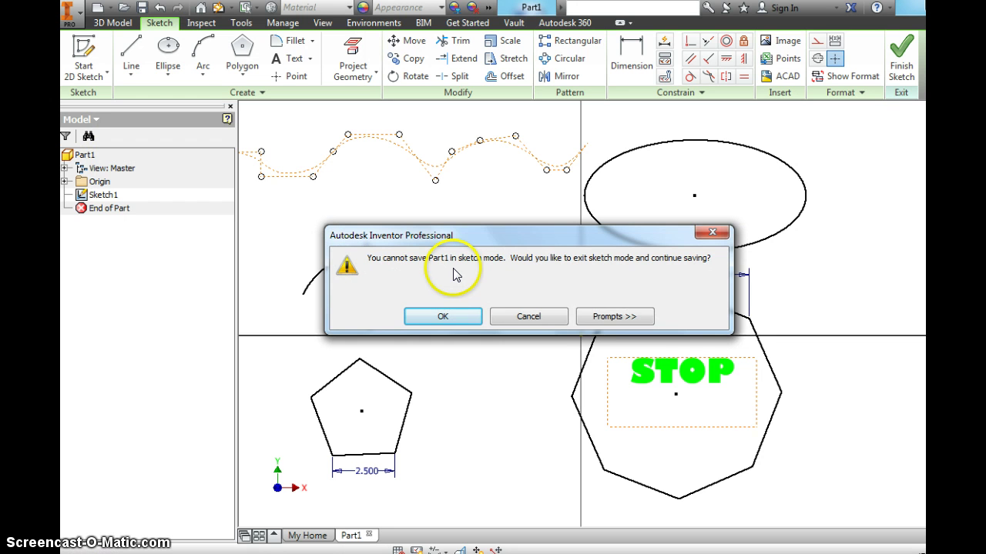
click(443, 317)
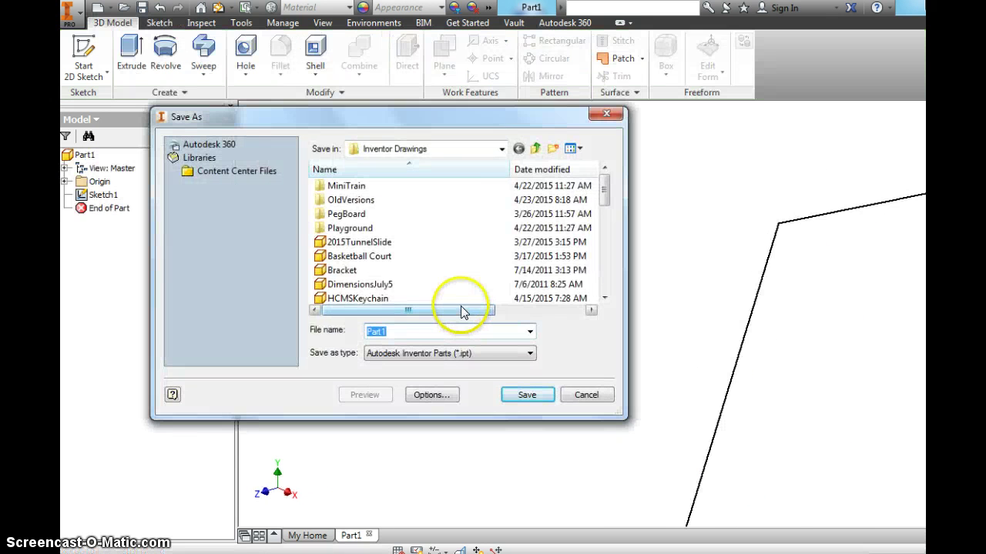
Save the part as MrV Lesson2 in the GVCInventor for SCOM folder.
click(501, 148)
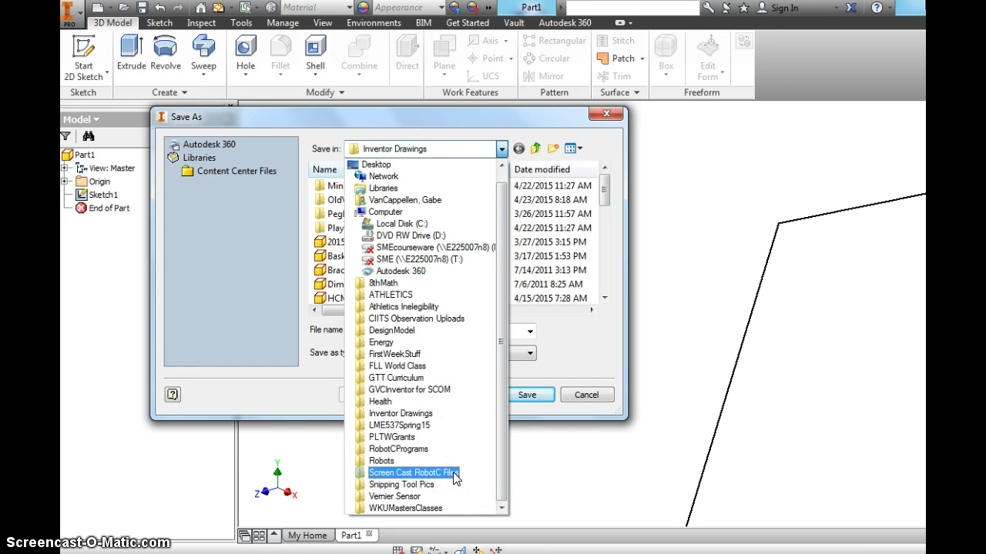
click(413, 473)
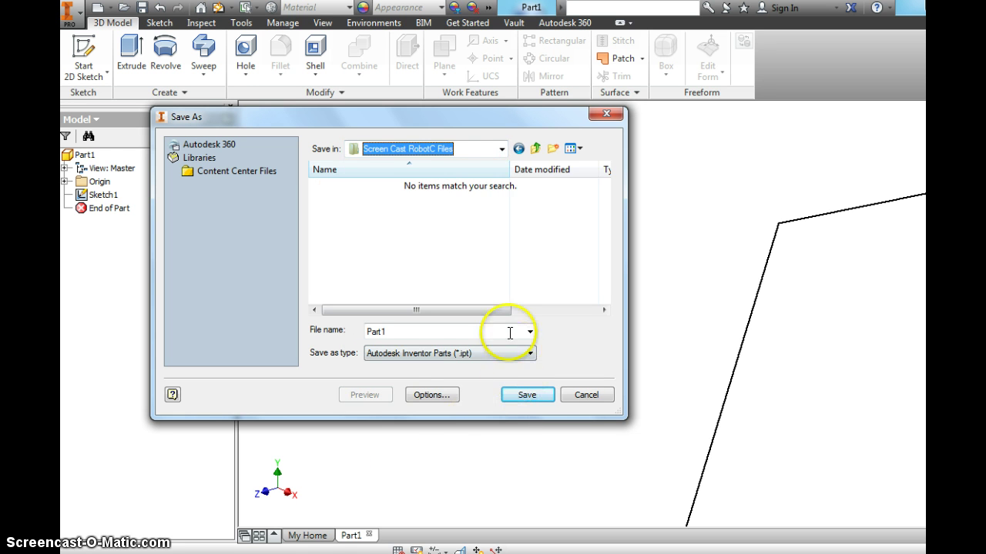
click(502, 149)
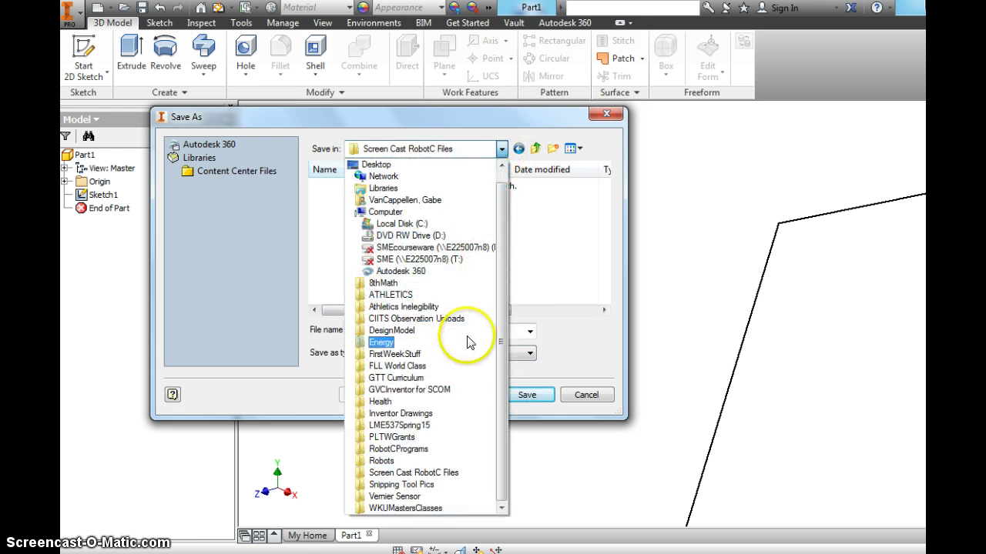
click(459, 395)
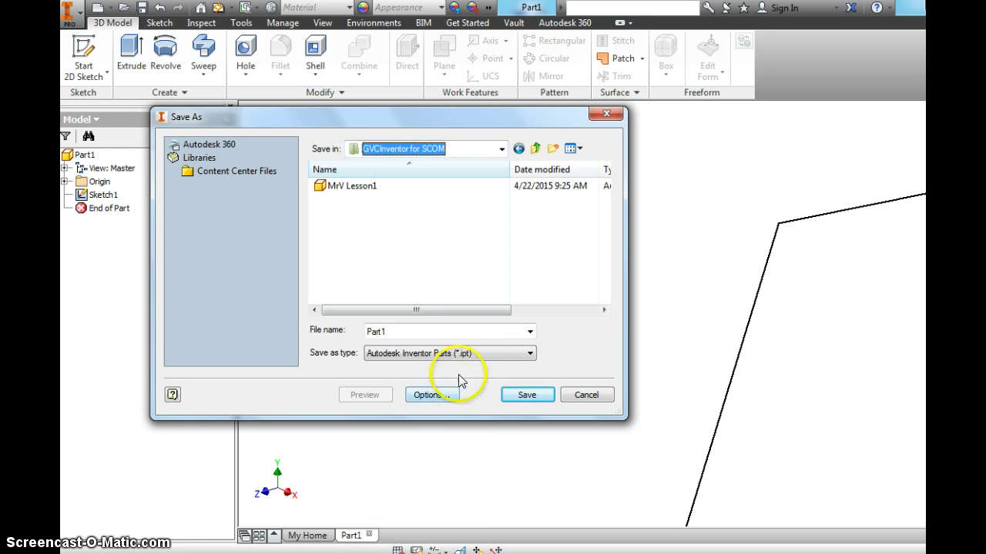
click(430, 331)
text(MrV Lesson)
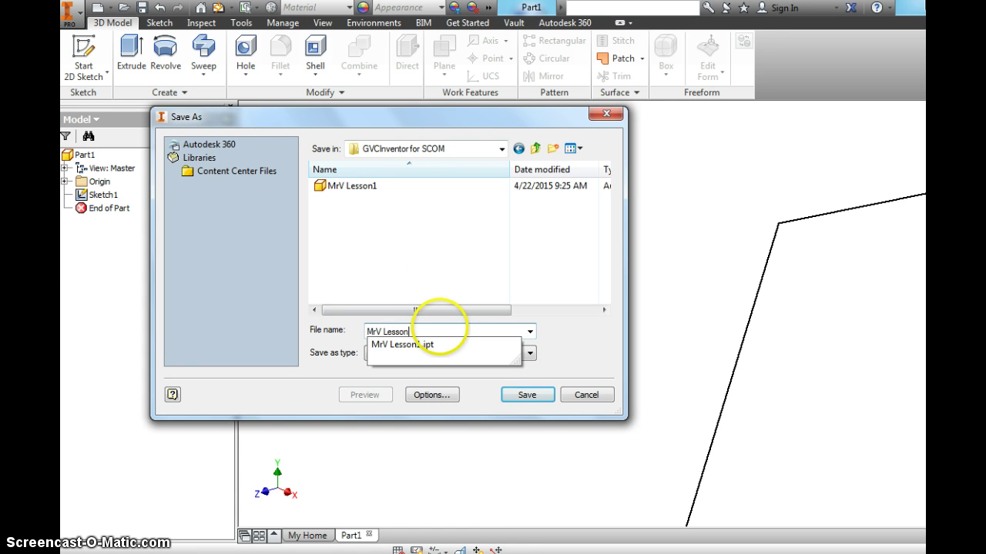
text(2)
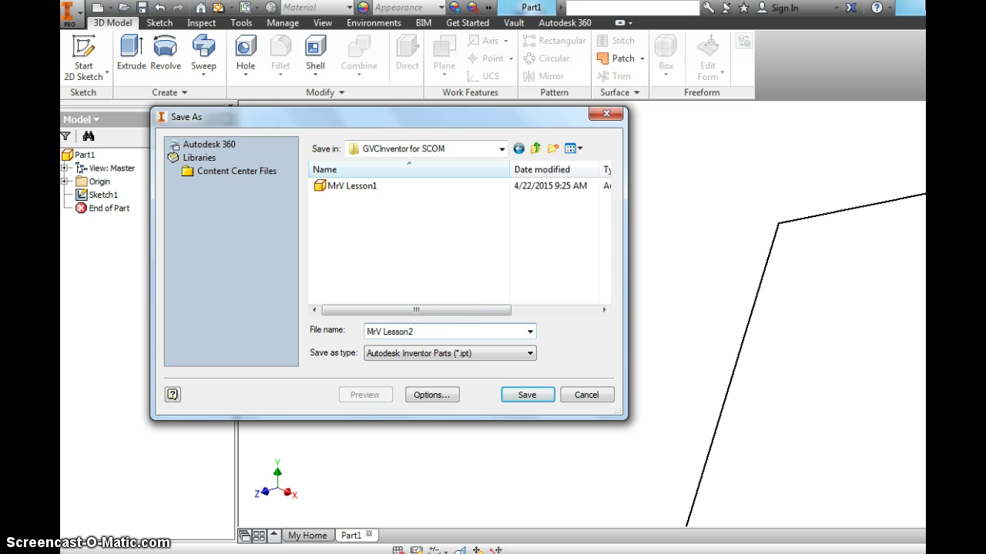
click(527, 395)
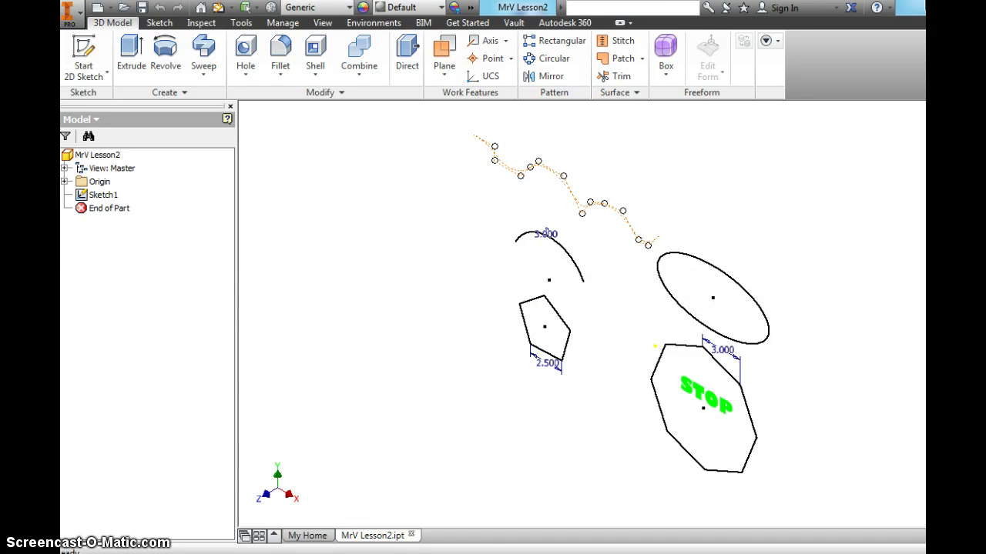
mouse_move(385, 548)
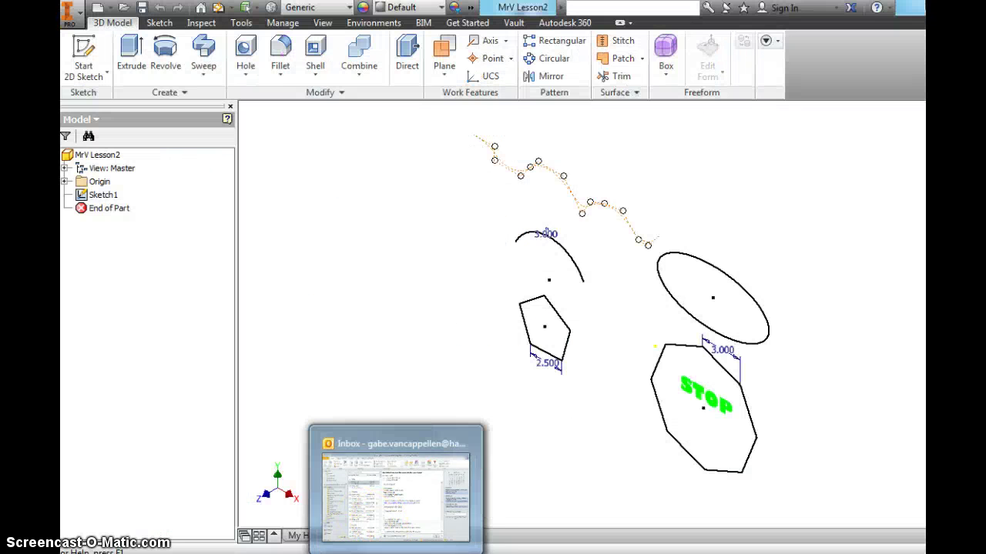